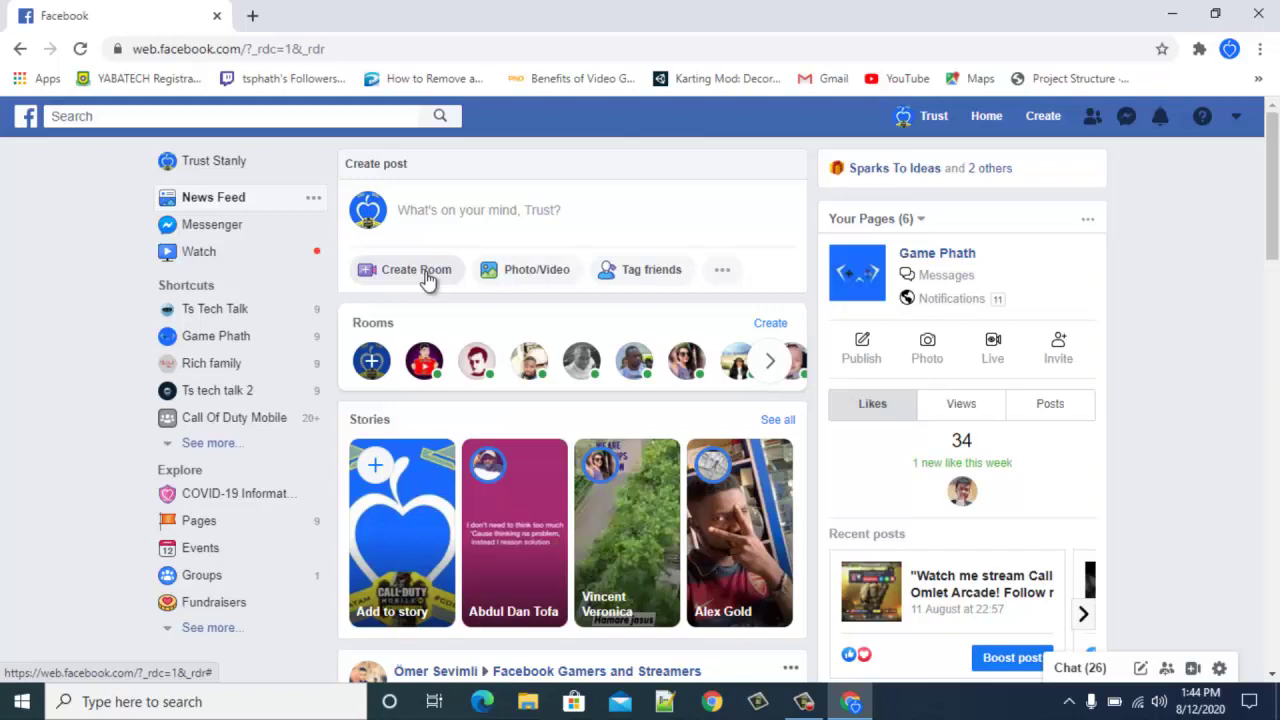
Create a new room with the Join me! activity, then bring the activity list back up
click(425, 271)
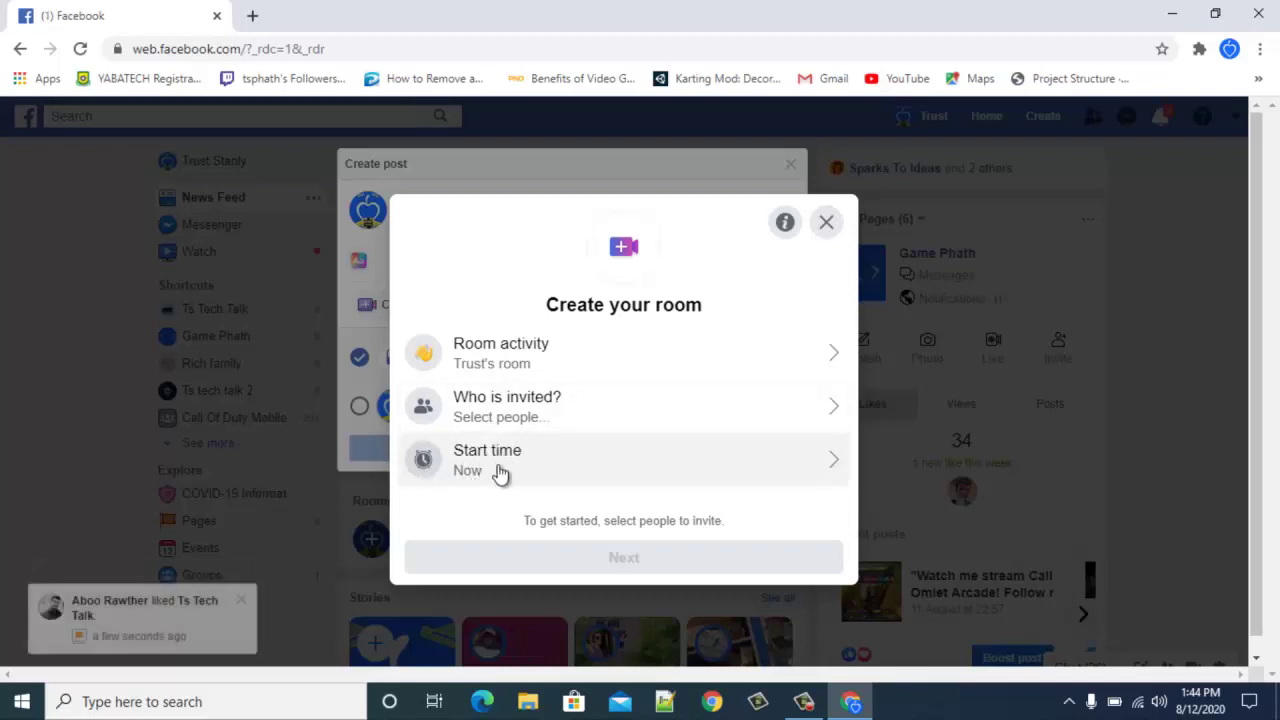
click(524, 364)
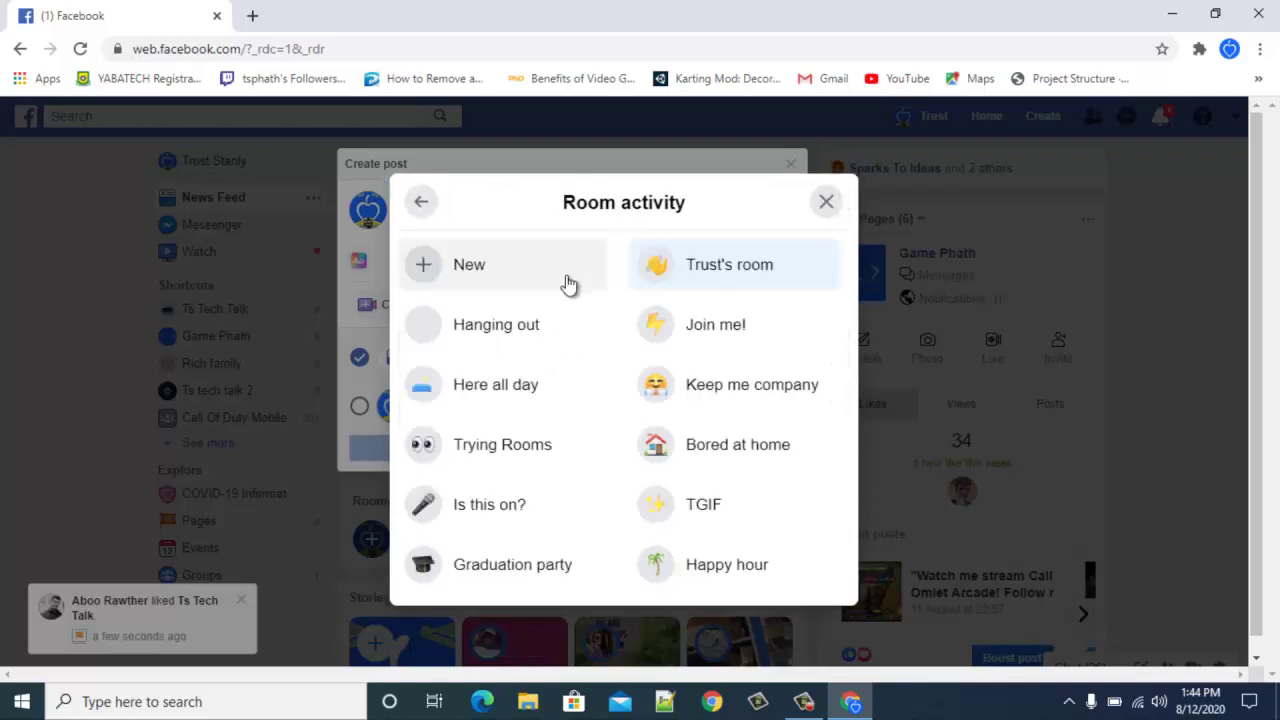
click(688, 343)
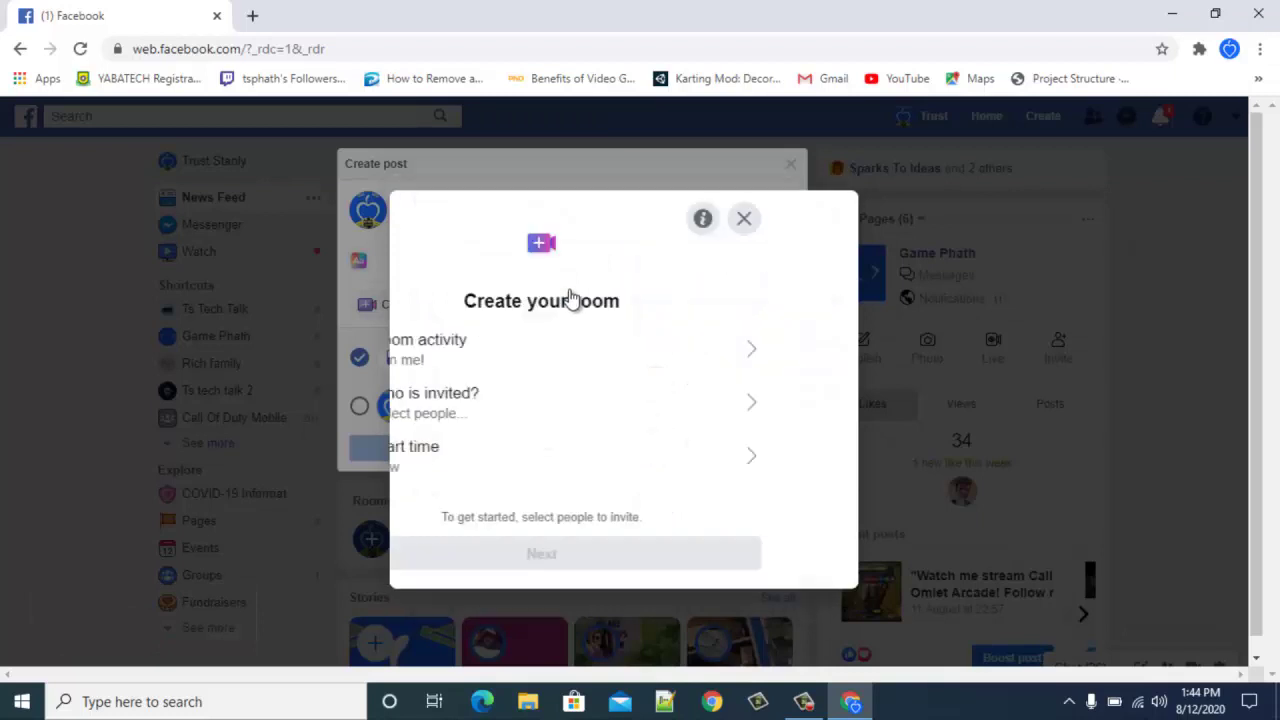
click(566, 341)
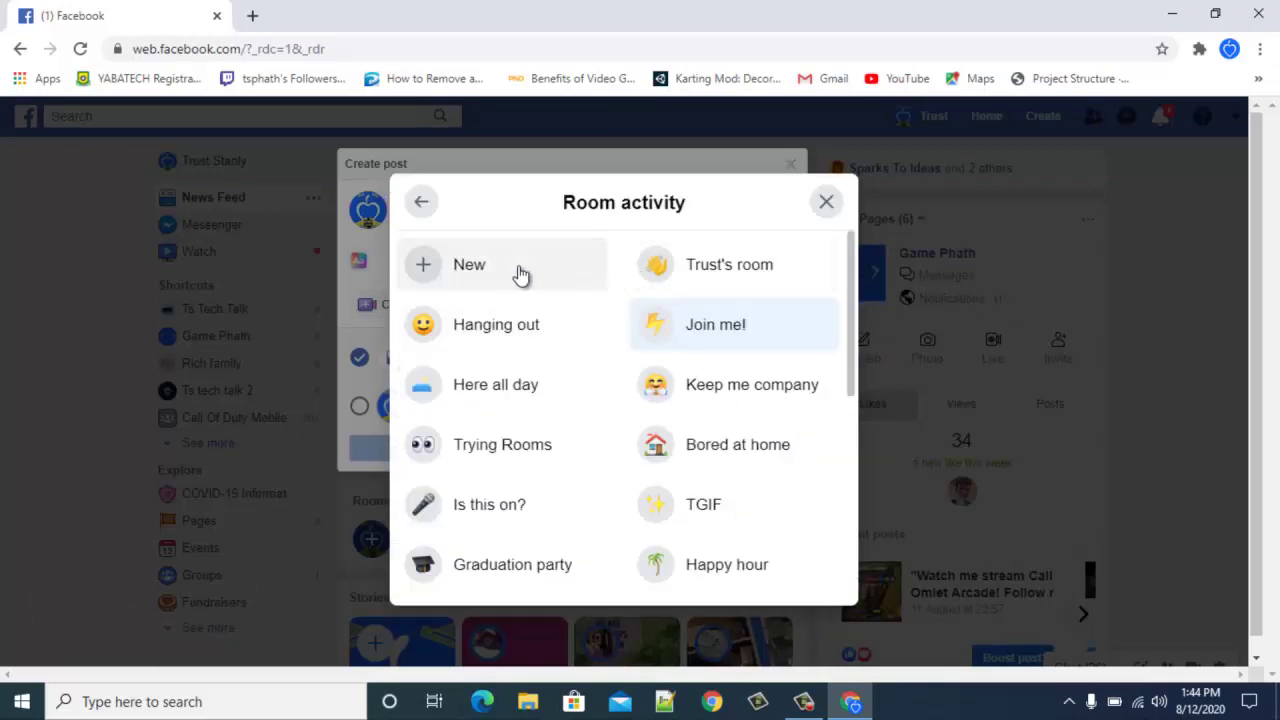
Add and save a custom room activity named 'Appointment video' with the TV emoji
click(560, 270)
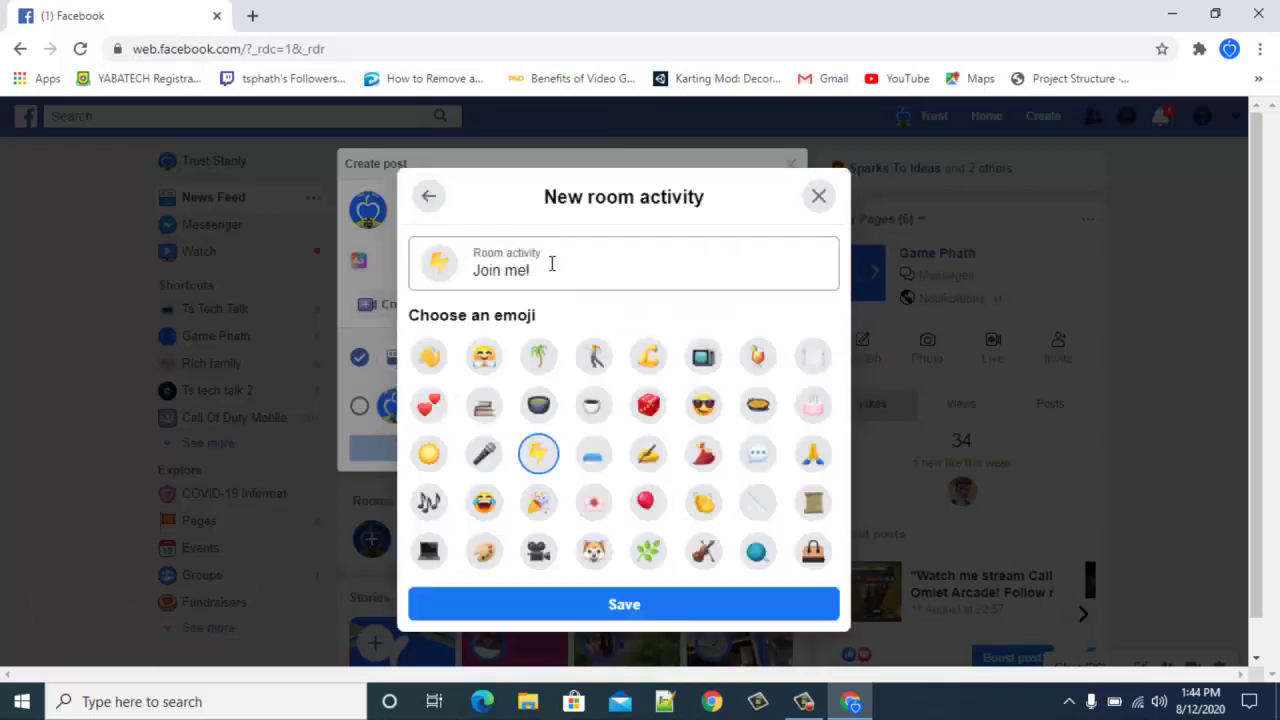
click(551, 263)
drag(543, 265, 476, 270)
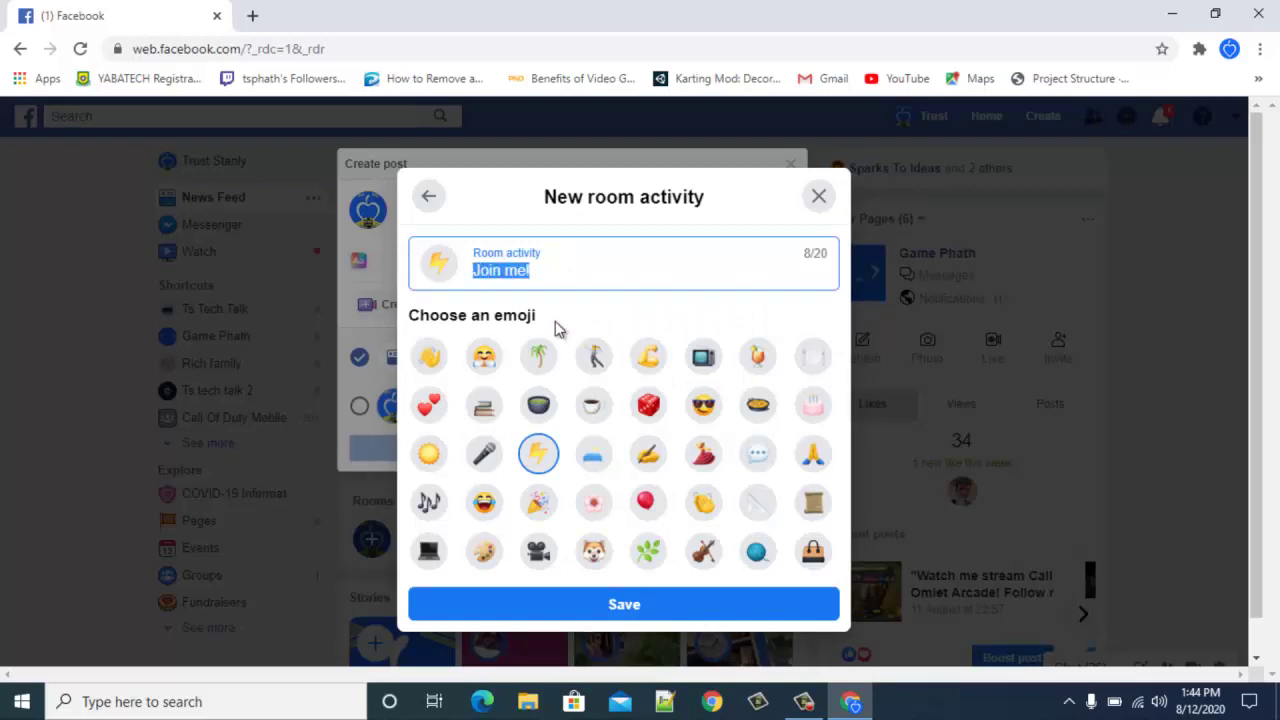
text(Appoi)
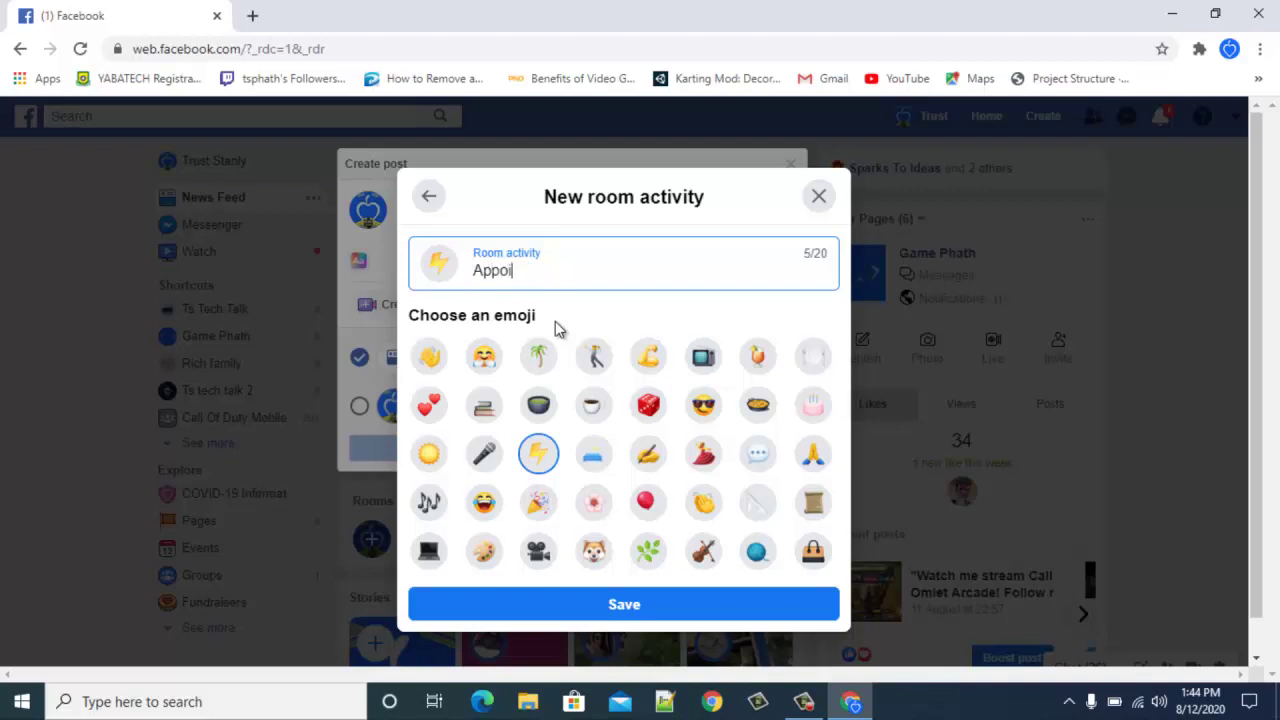
text(ntment video)
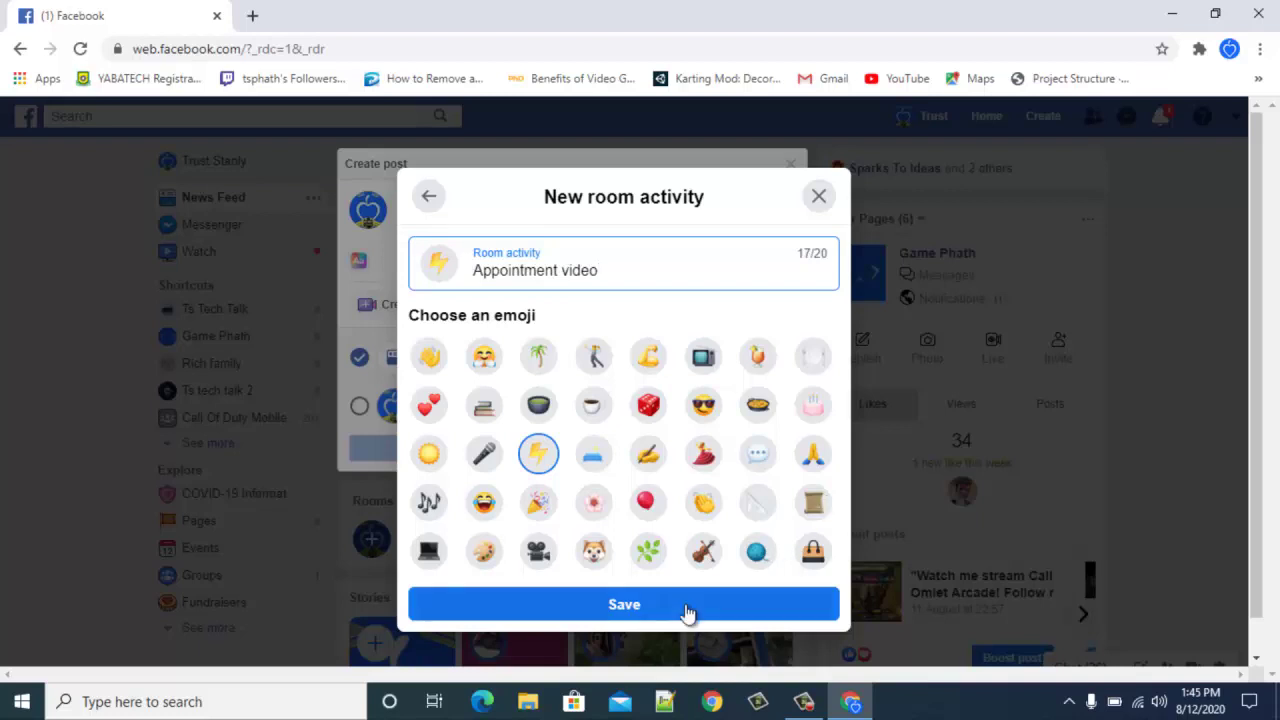
click(759, 447)
click(703, 405)
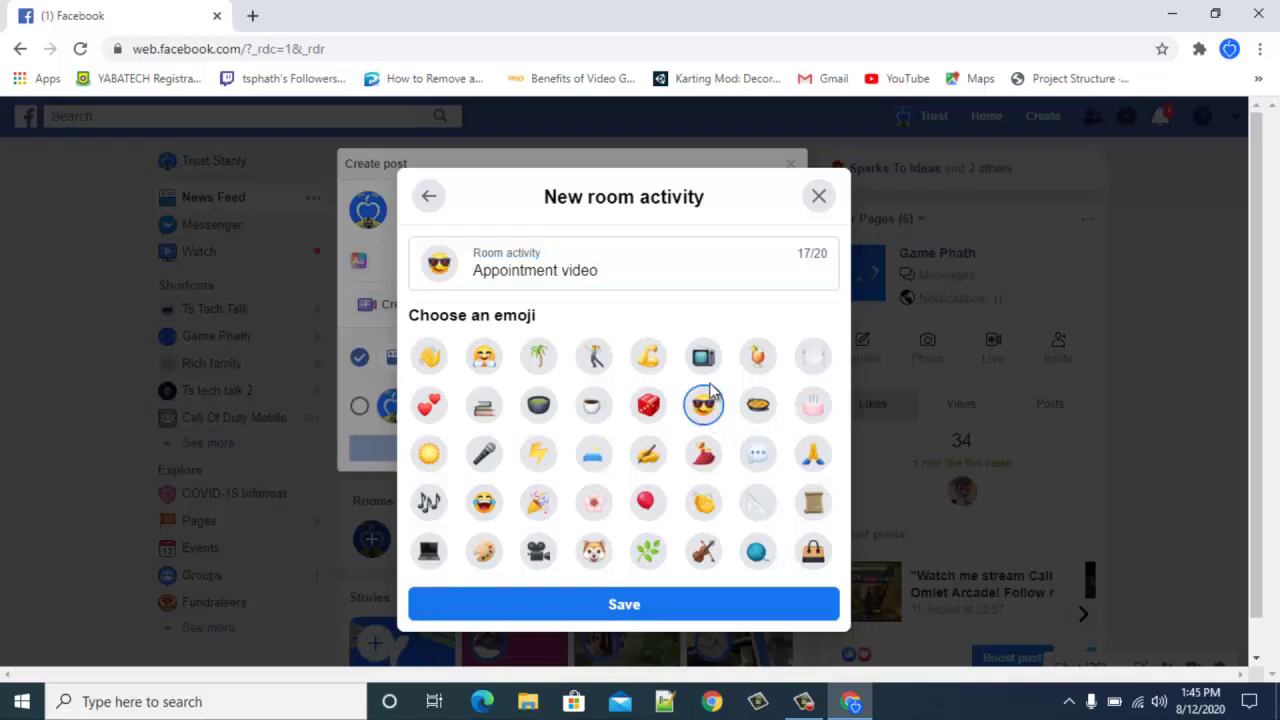
click(702, 360)
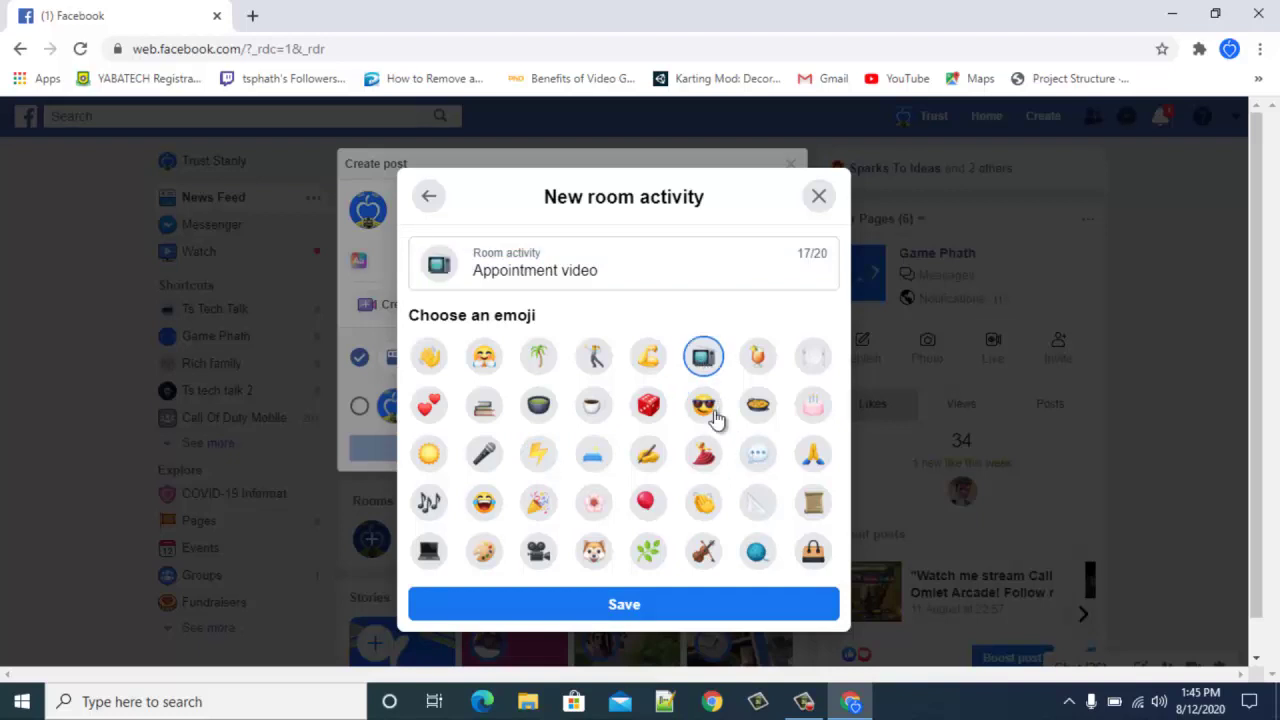
click(634, 606)
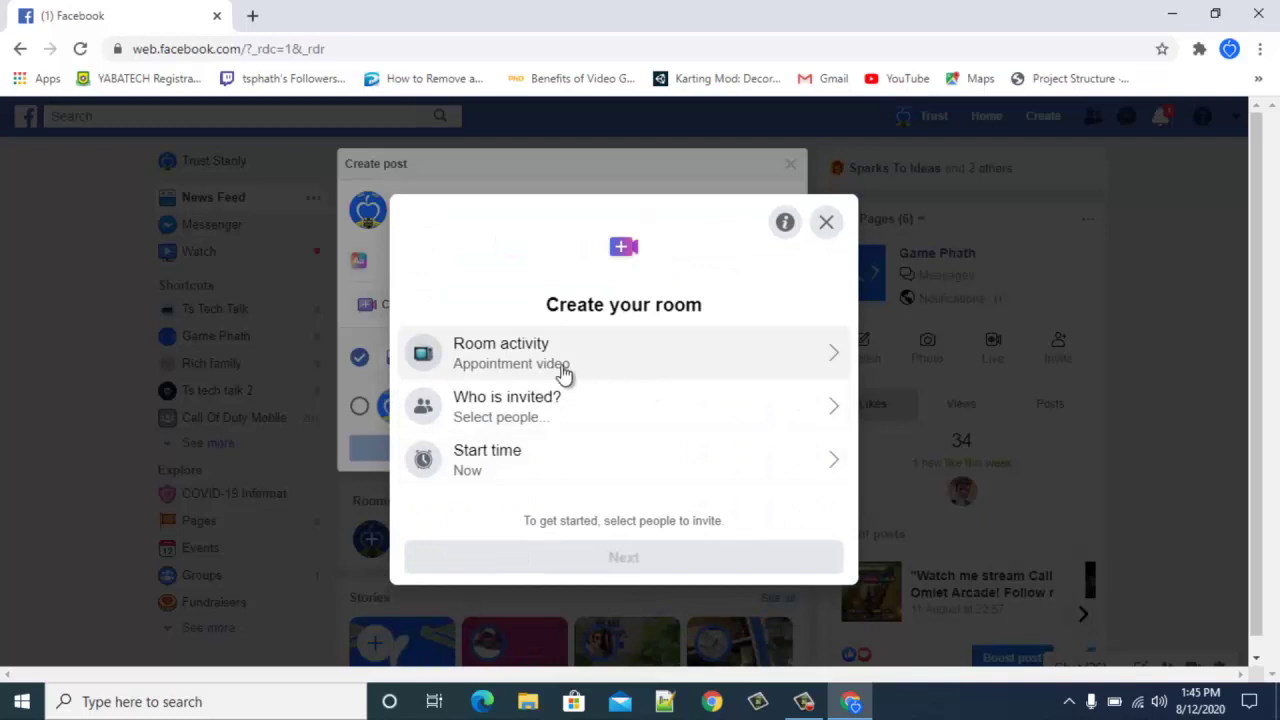
Limit the room's invitees to five specific friends picked from the friend list
click(537, 417)
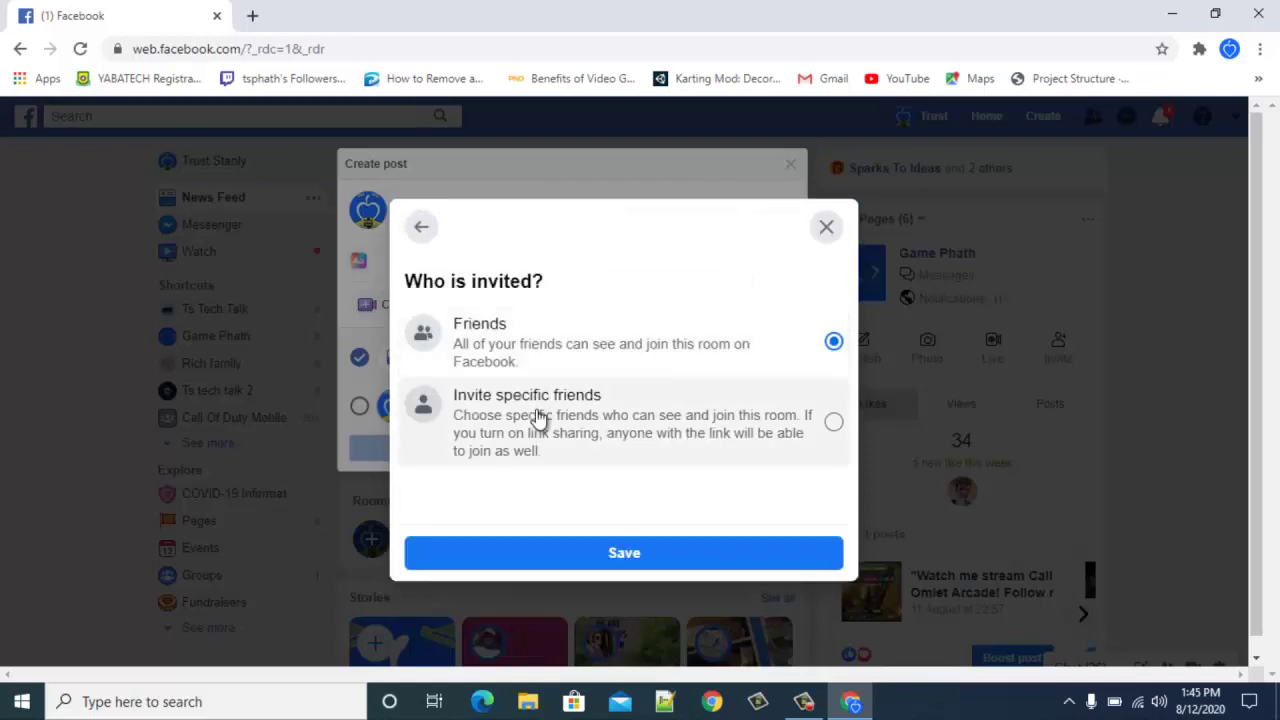
click(537, 417)
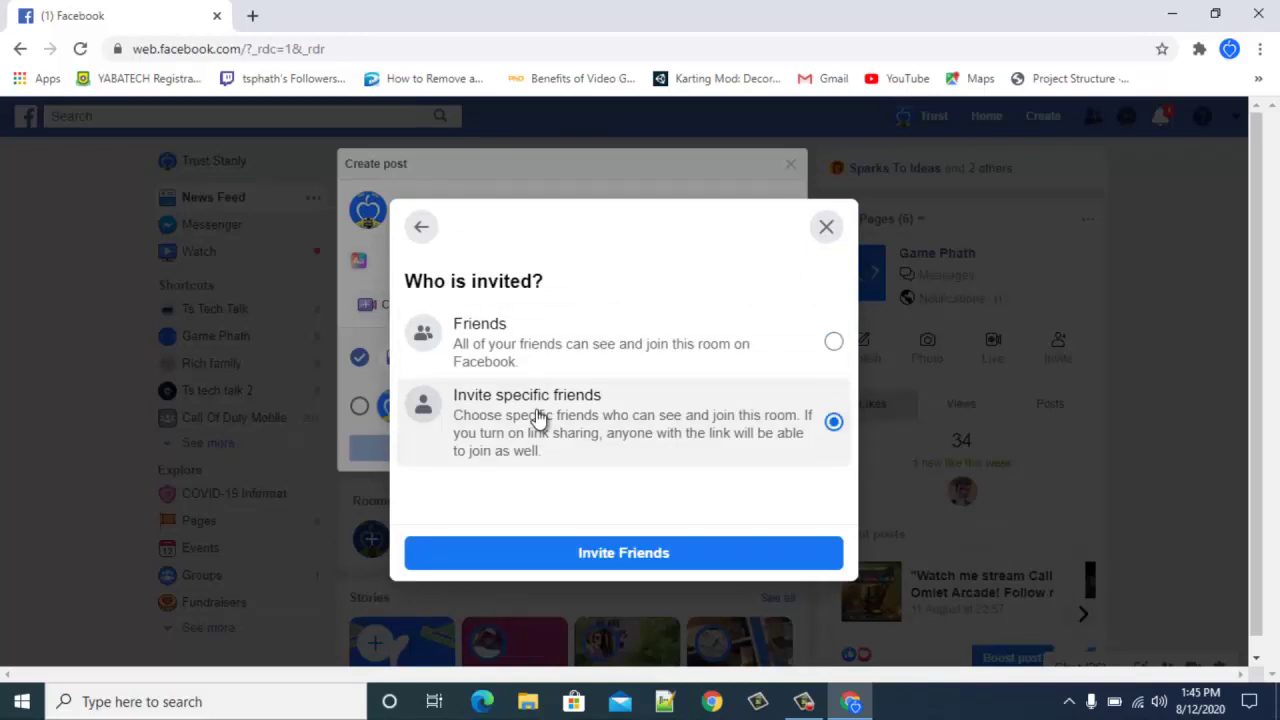
click(557, 555)
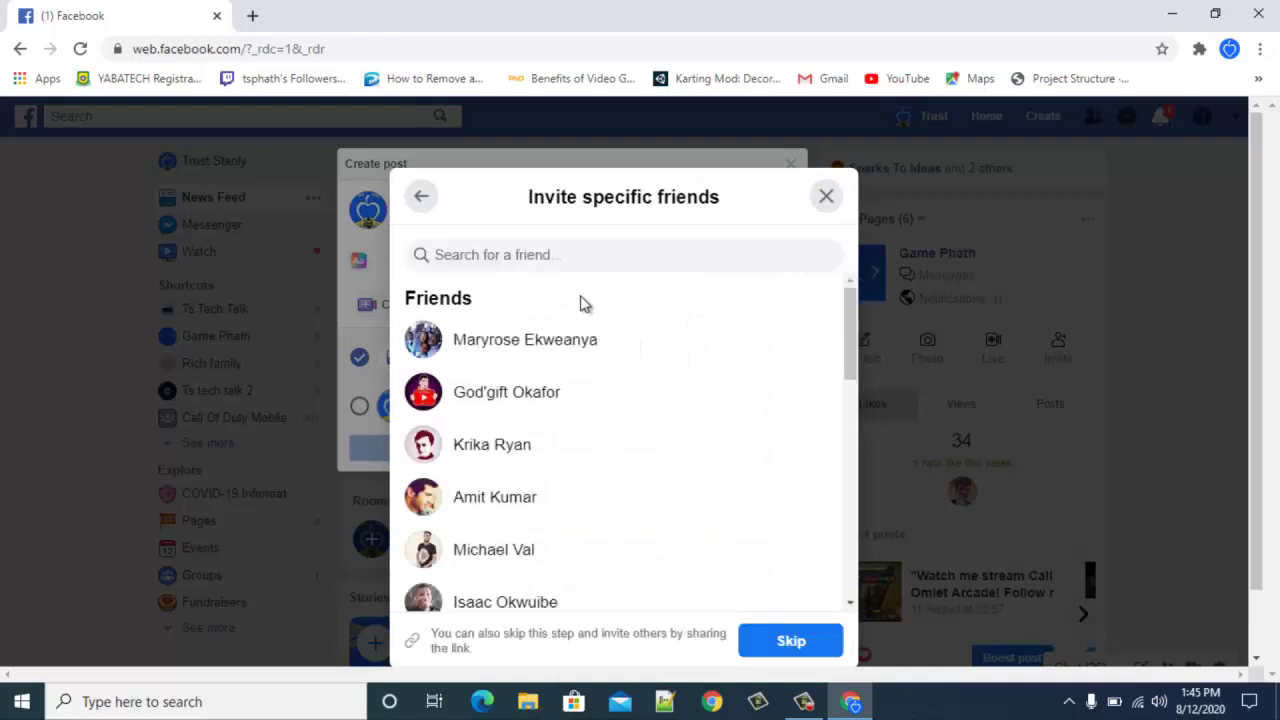
click(571, 337)
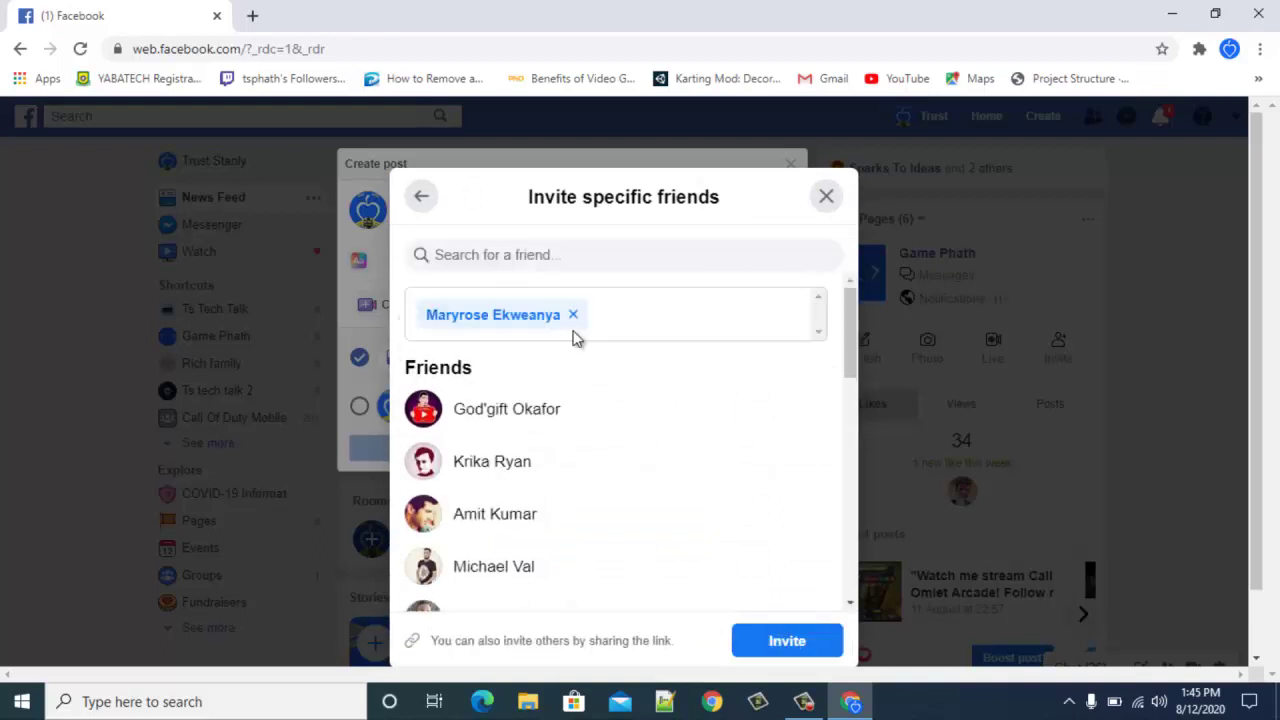
click(549, 418)
click(531, 480)
click(532, 512)
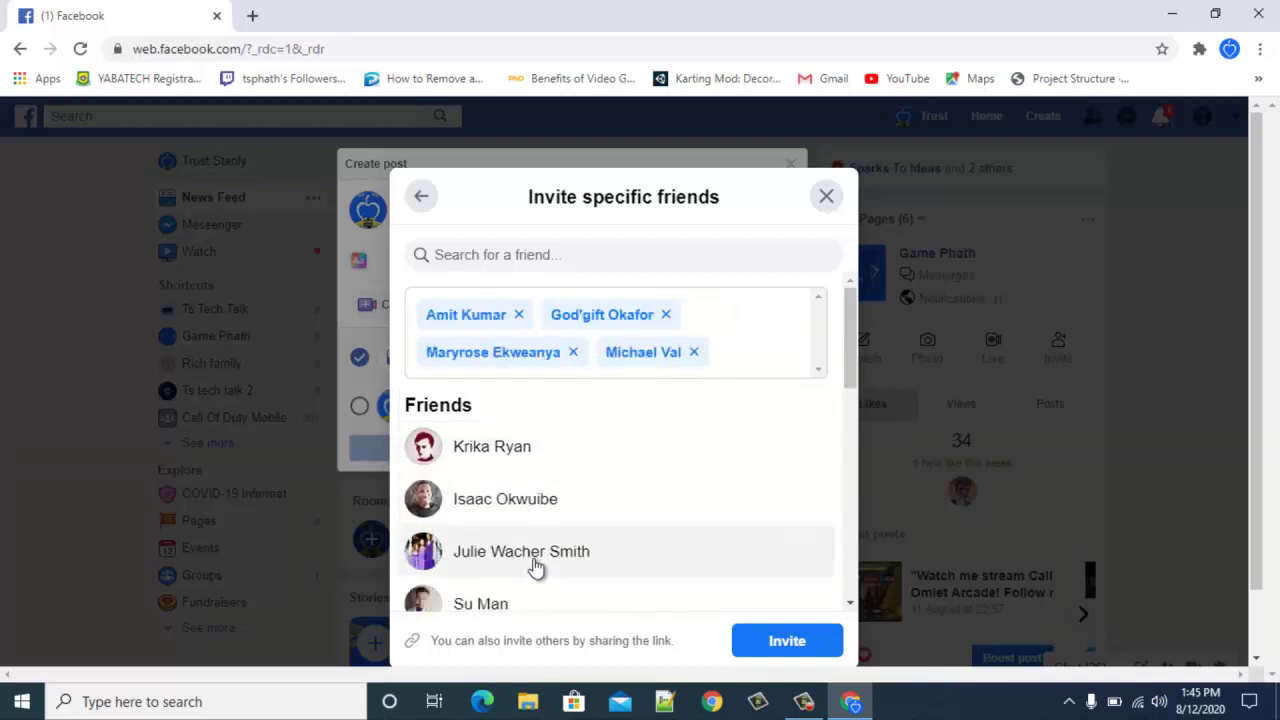
click(535, 566)
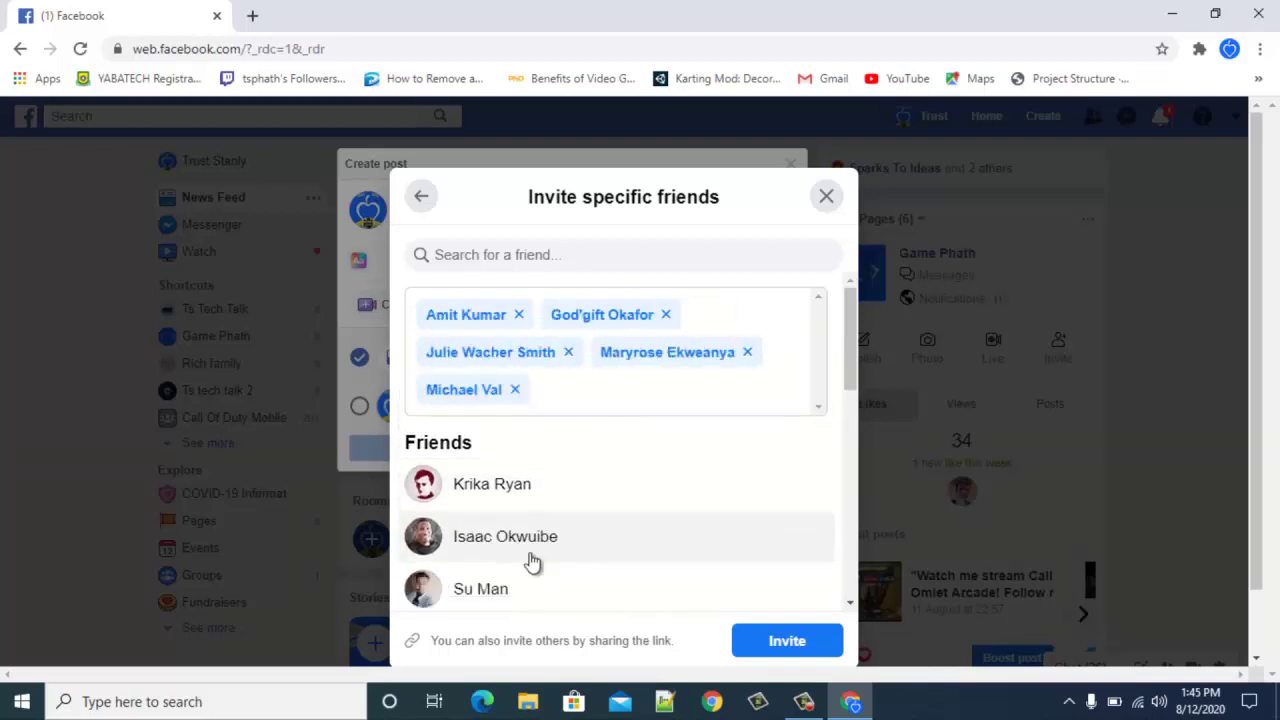
click(786, 641)
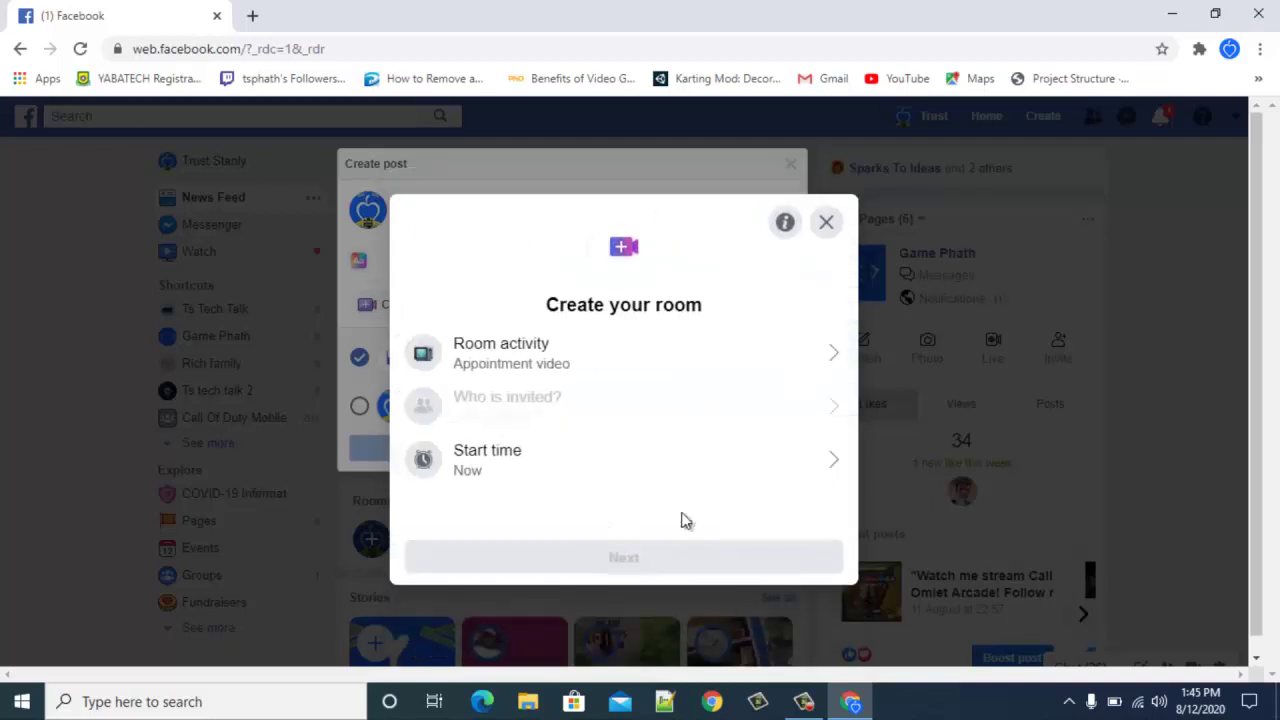
Schedule the room to start on 20 August 2020 at 14:15 and save
click(483, 463)
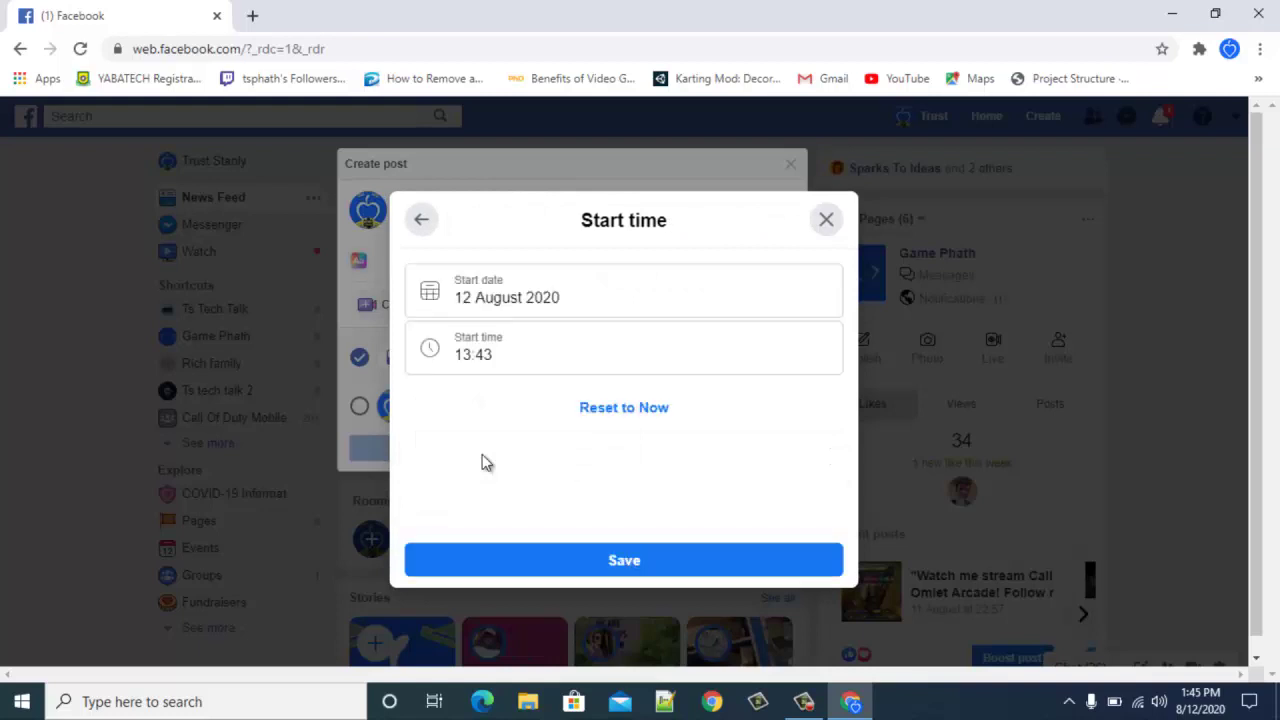
click(542, 288)
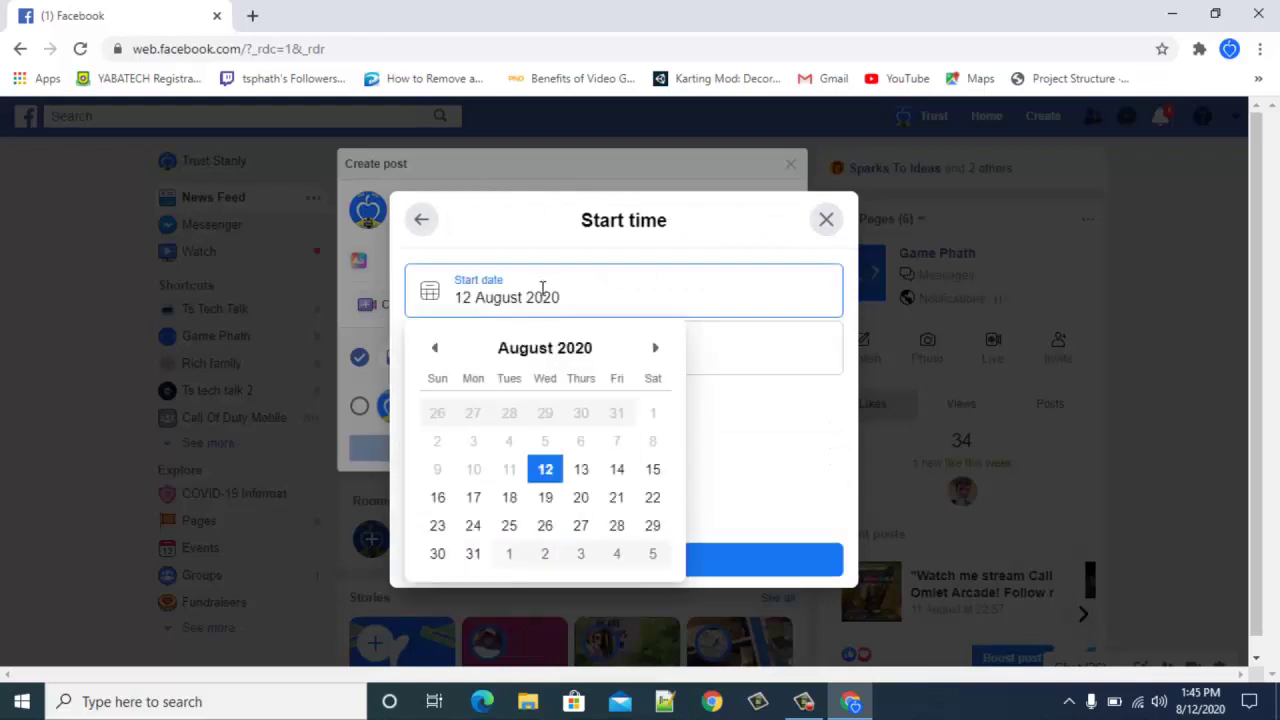
click(593, 500)
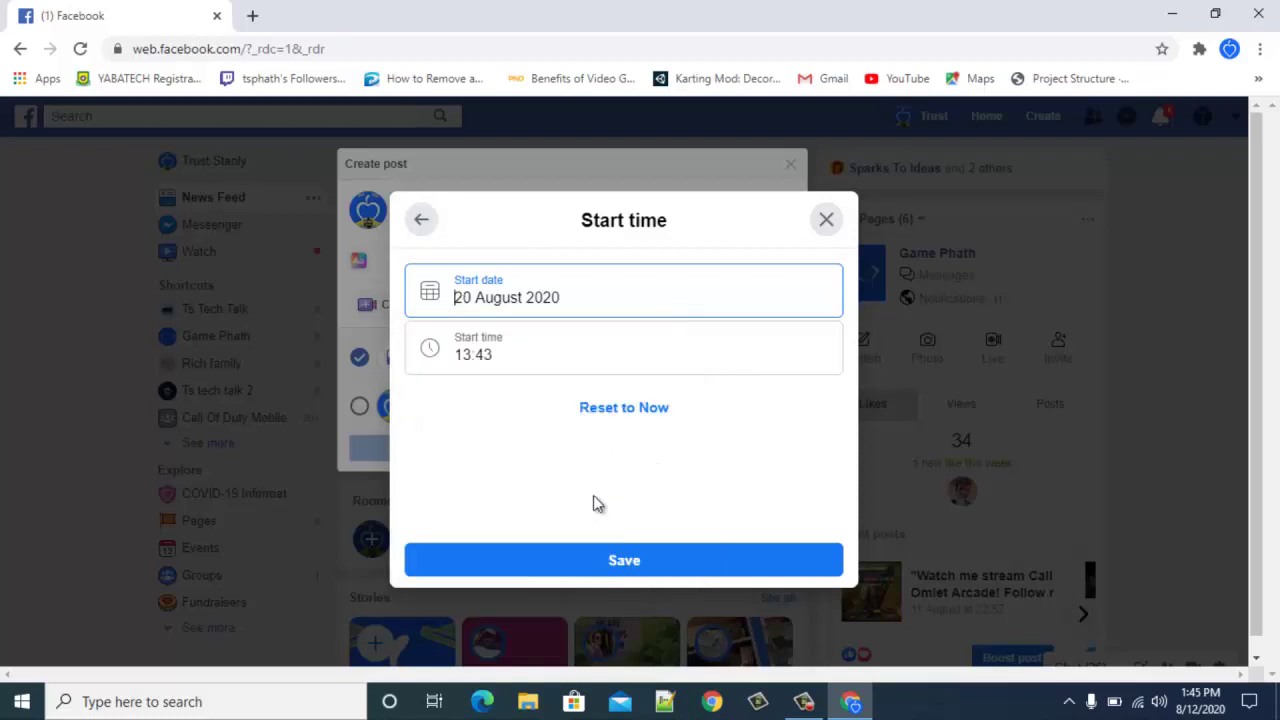
click(523, 343)
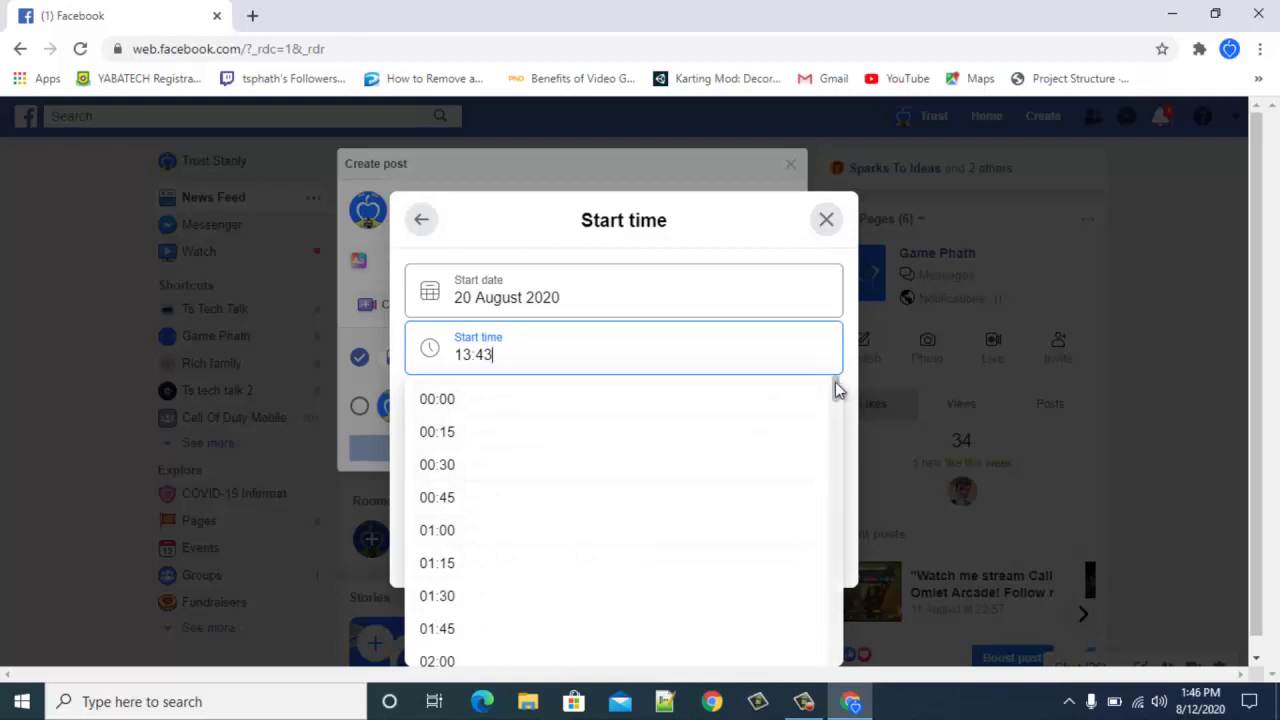
drag(837, 386, 840, 557)
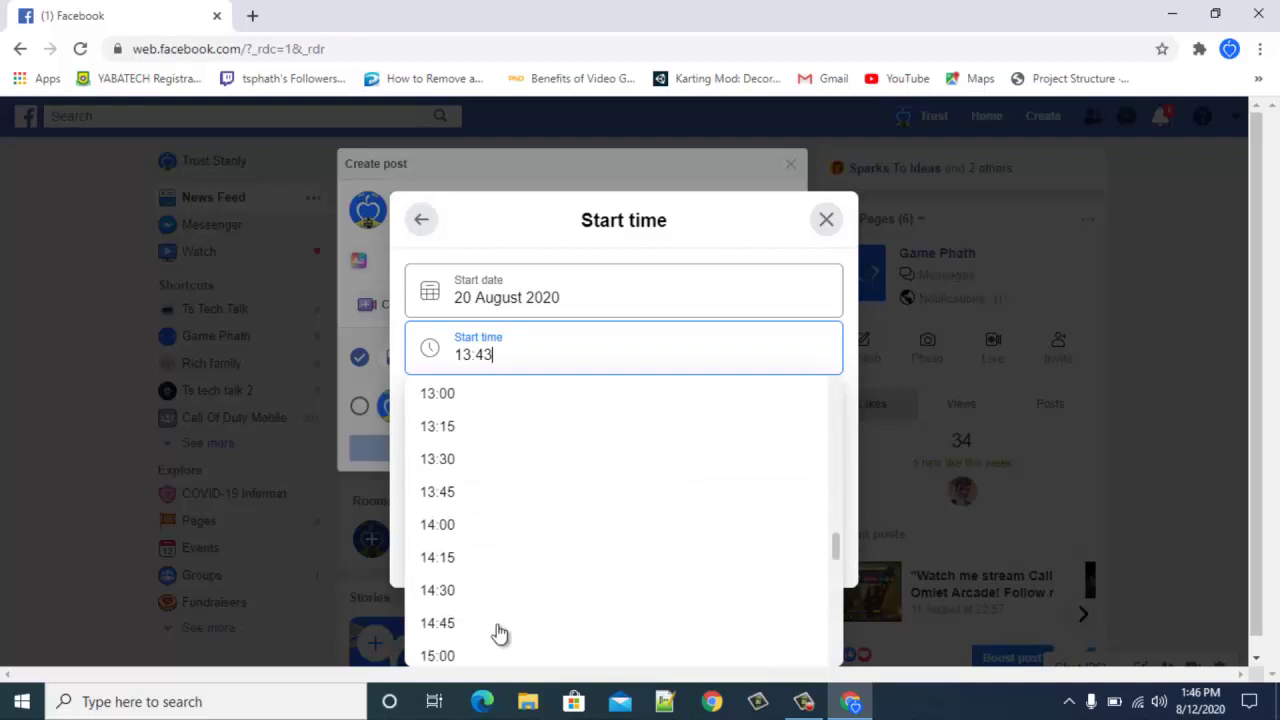
click(466, 567)
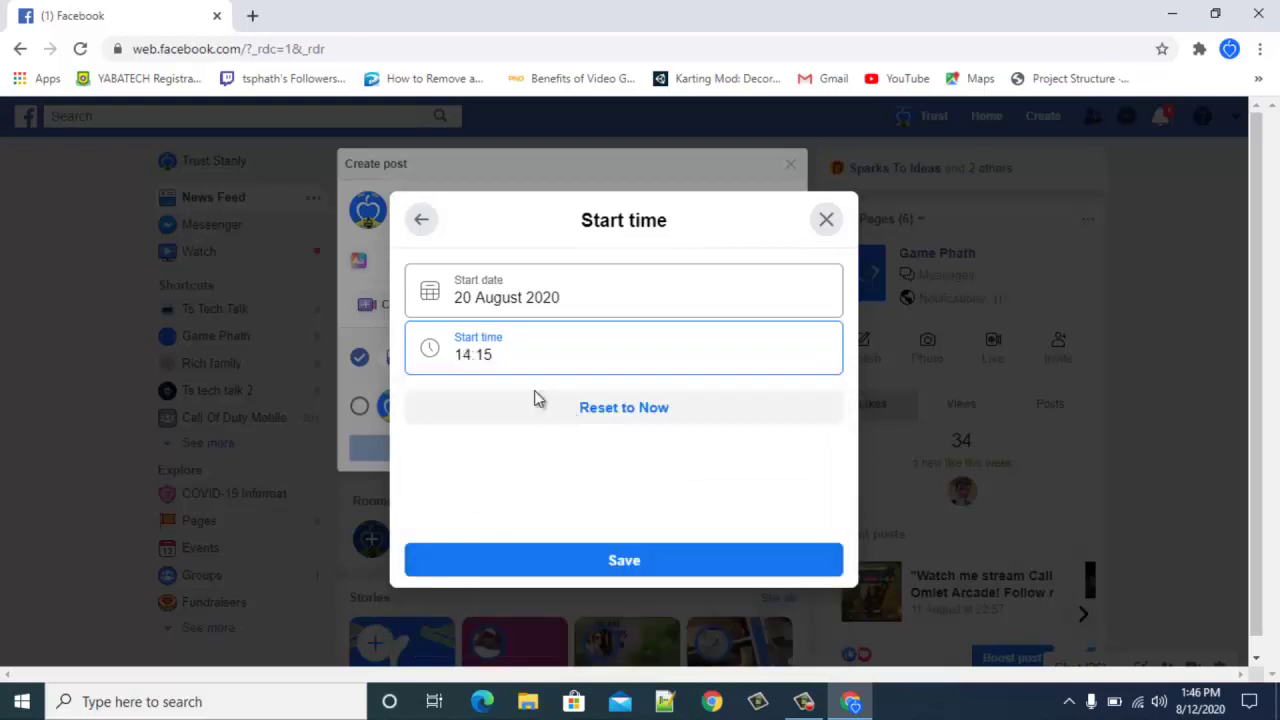
click(628, 557)
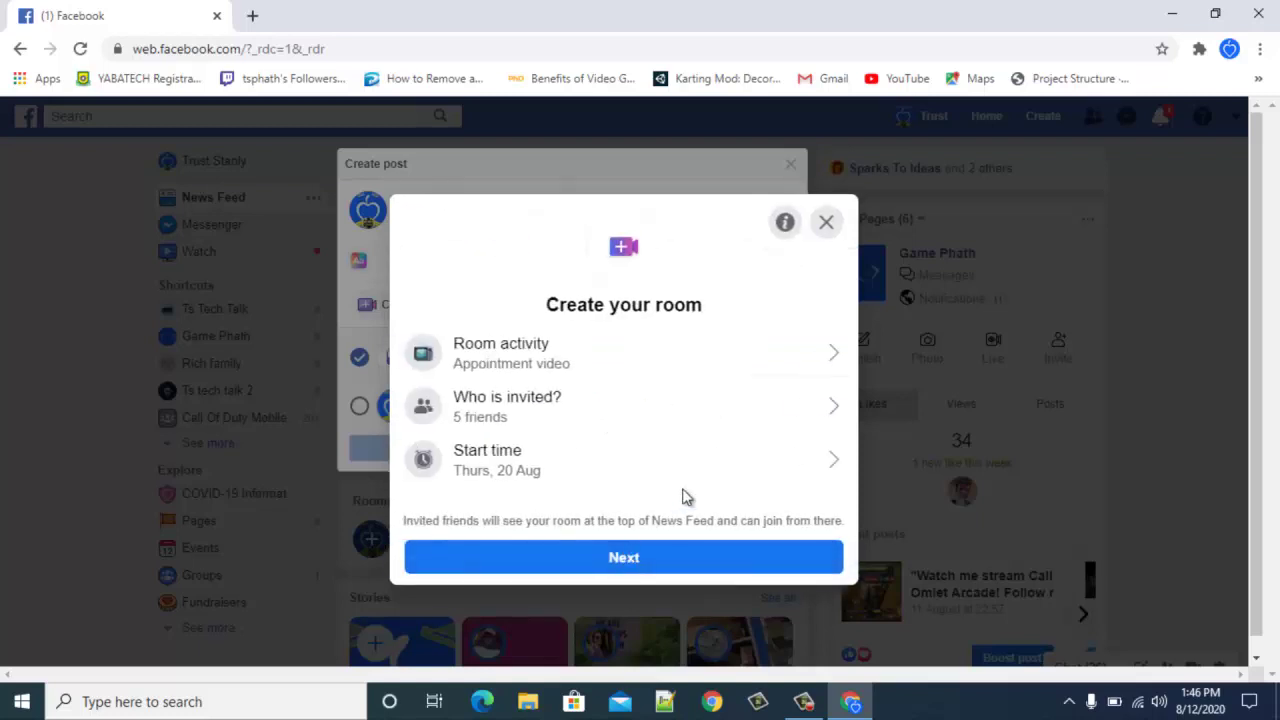
Caption the room post 'Please done miss out' and publish it to the News Feed
click(582, 558)
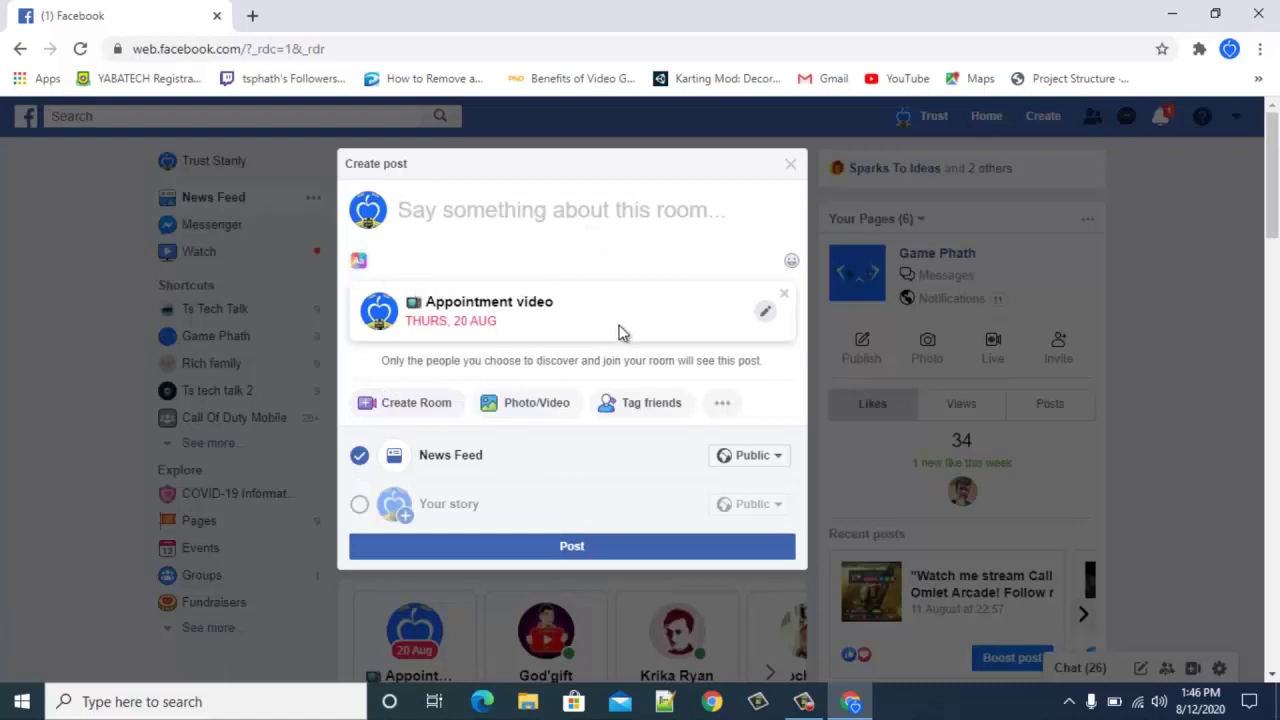
text(tahshsh)
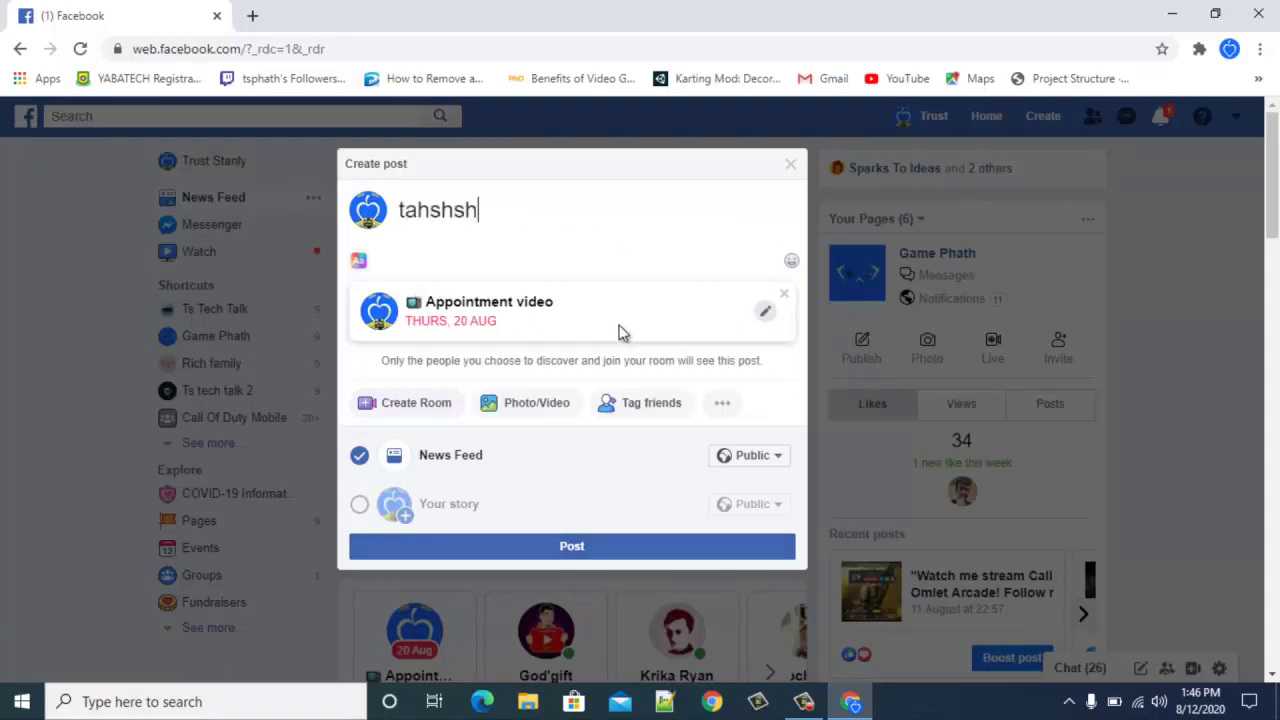
key(ctrl+a)
text(Plea)
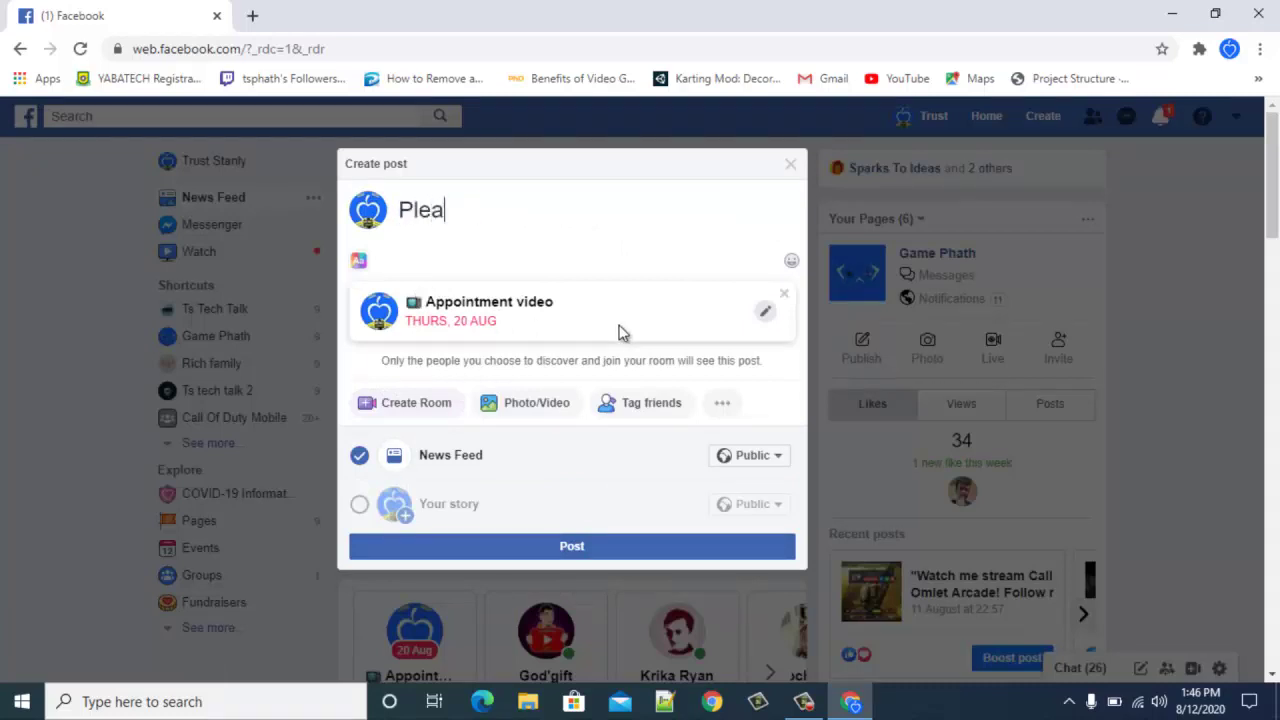
text(se done miss)
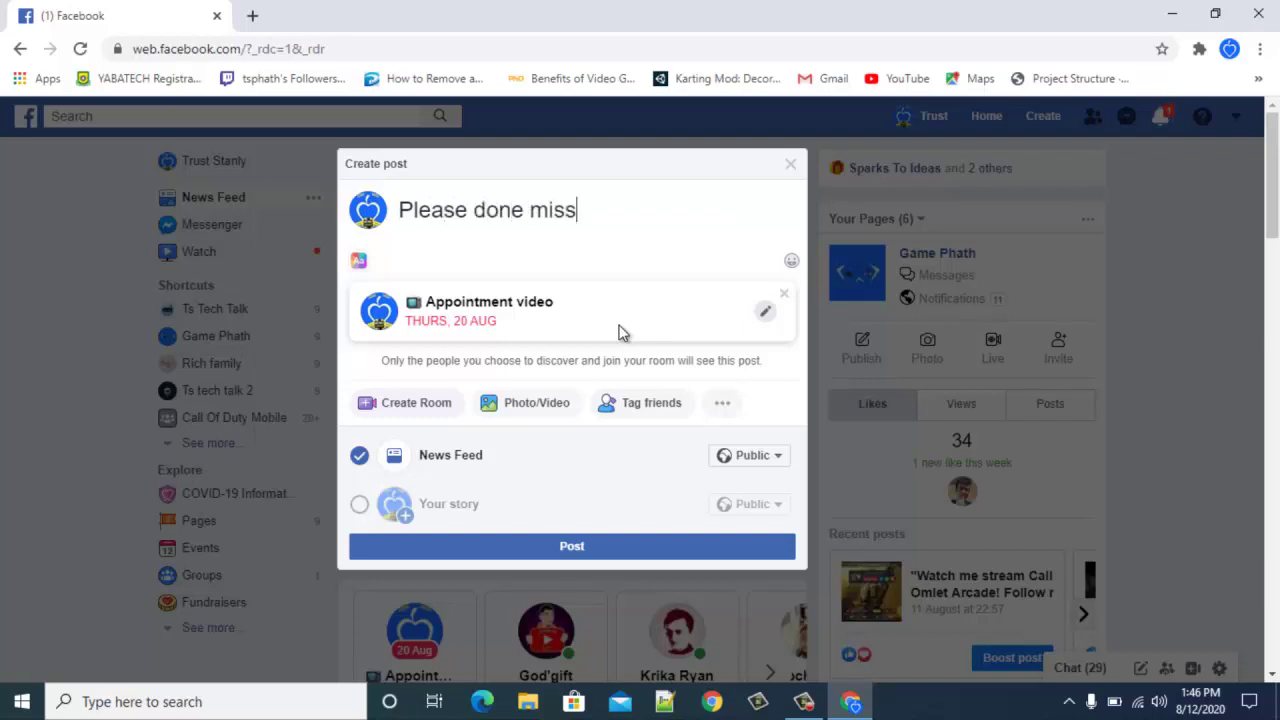
text( out)
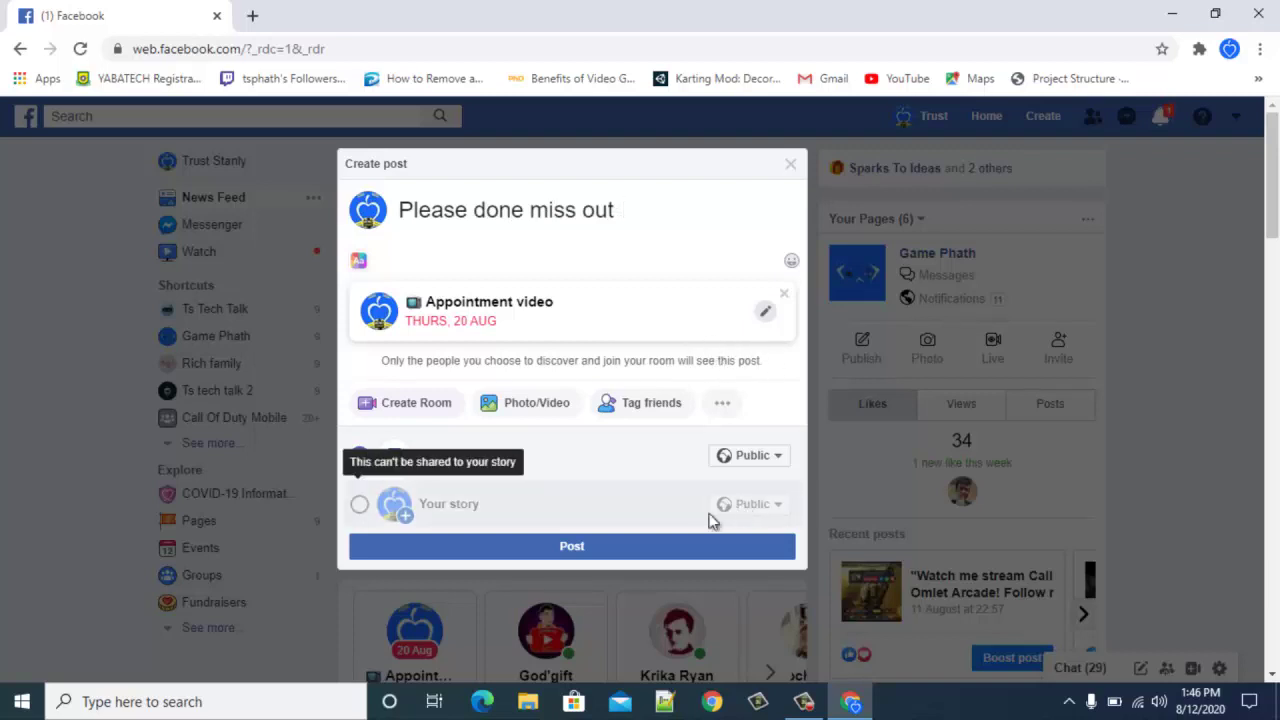
click(570, 552)
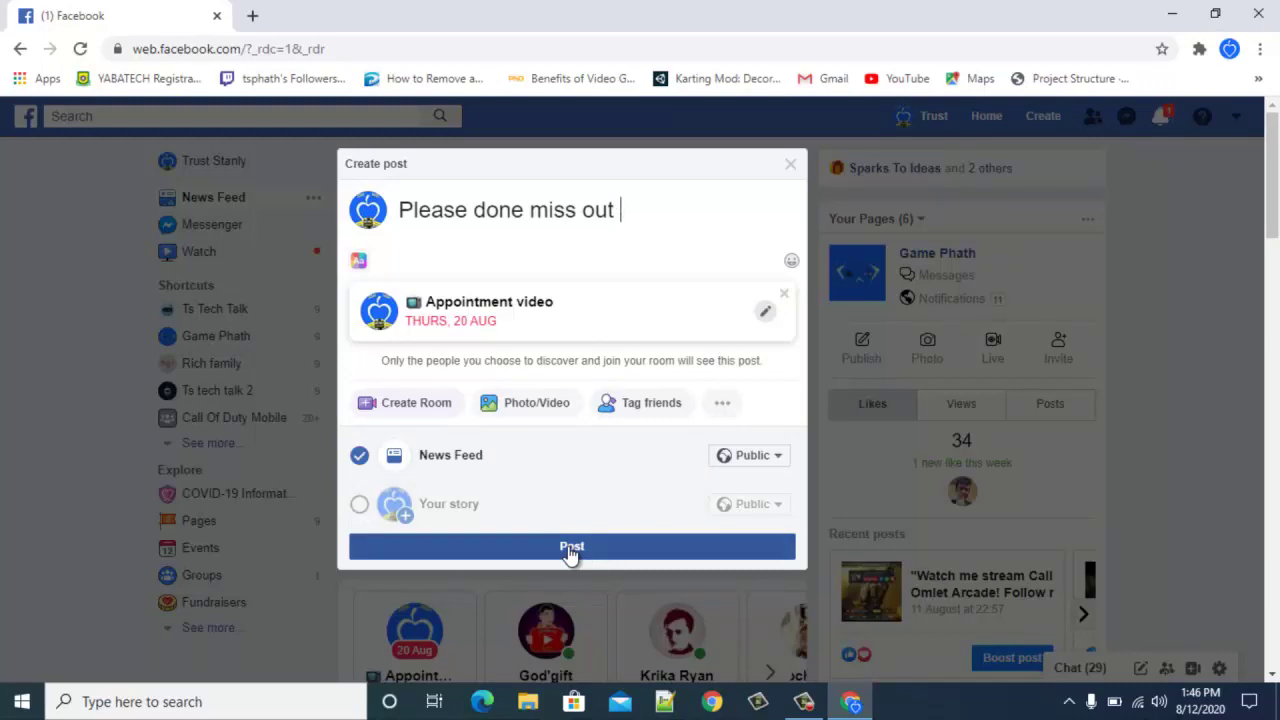
click(570, 550)
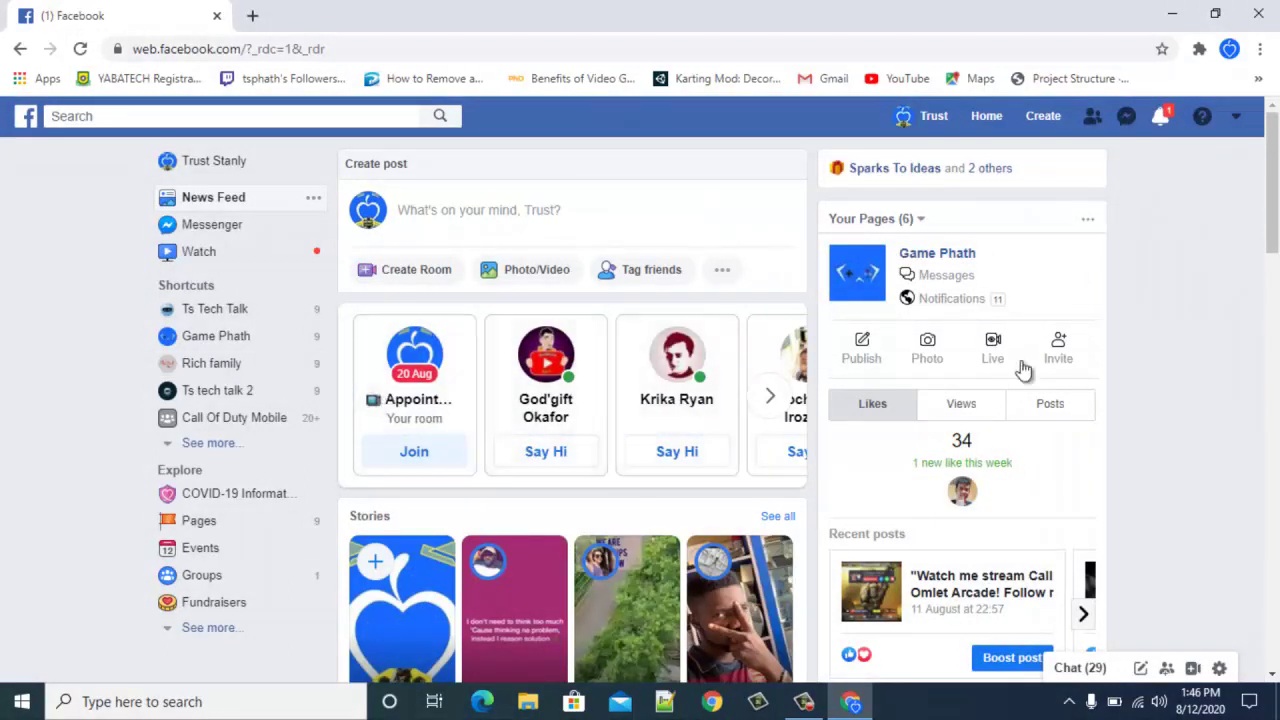
Reload the News Feed with F5 and confirm the 'Reload site?' prompt
mouse_move(1270, 148)
mouse_down()
mouse_move(1272, 352)
mouse_move(1272, 140)
mouse_up()
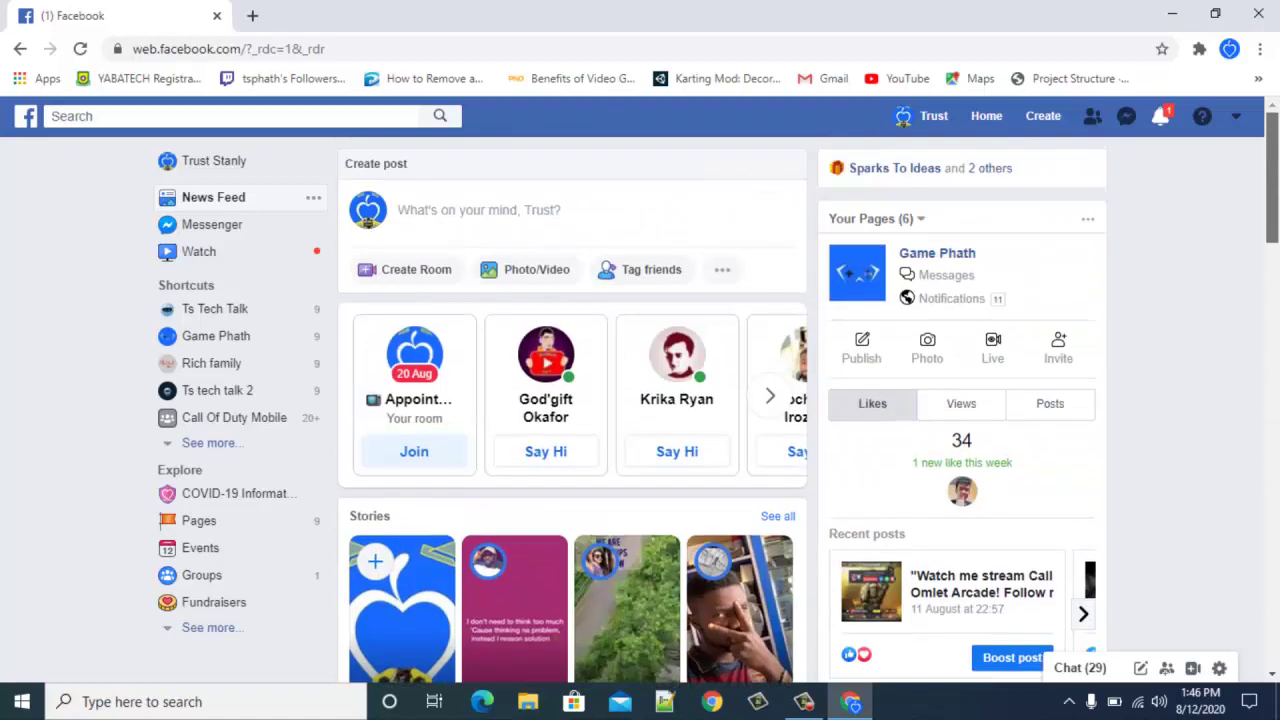
key(F5)
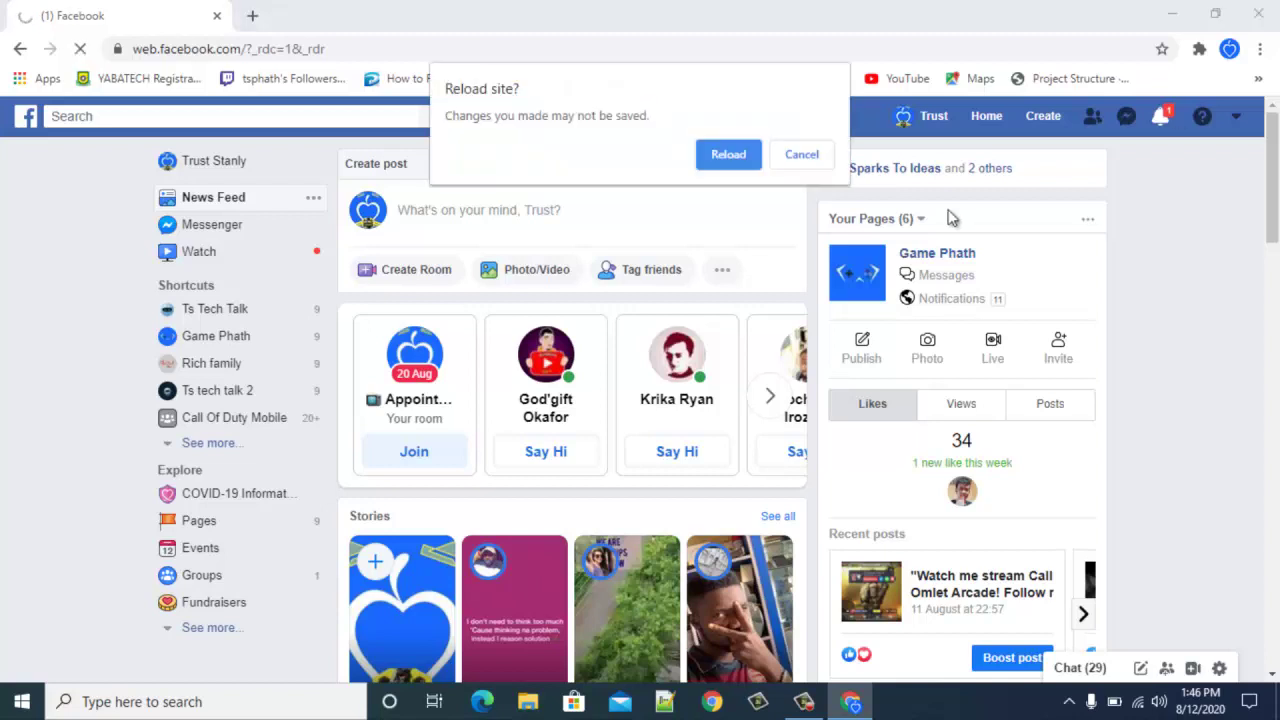
click(735, 155)
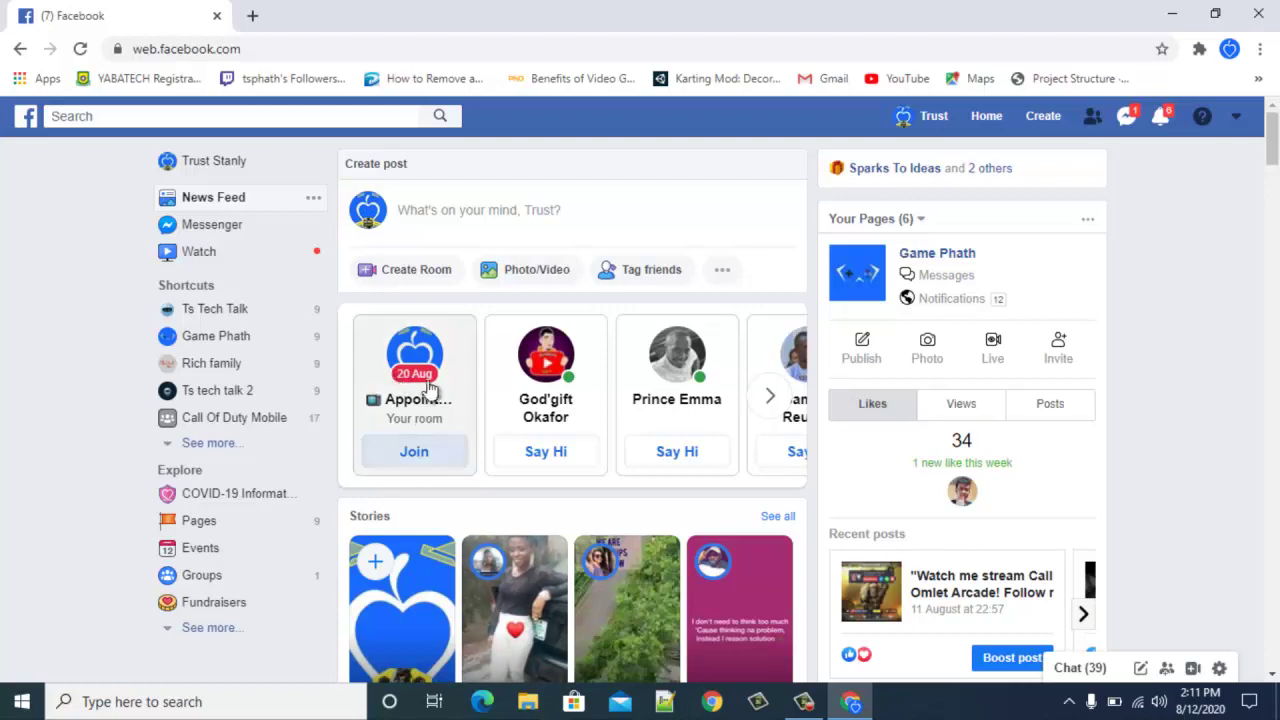
Open the Appointment video room details and check its 20 Aug start time
click(415, 443)
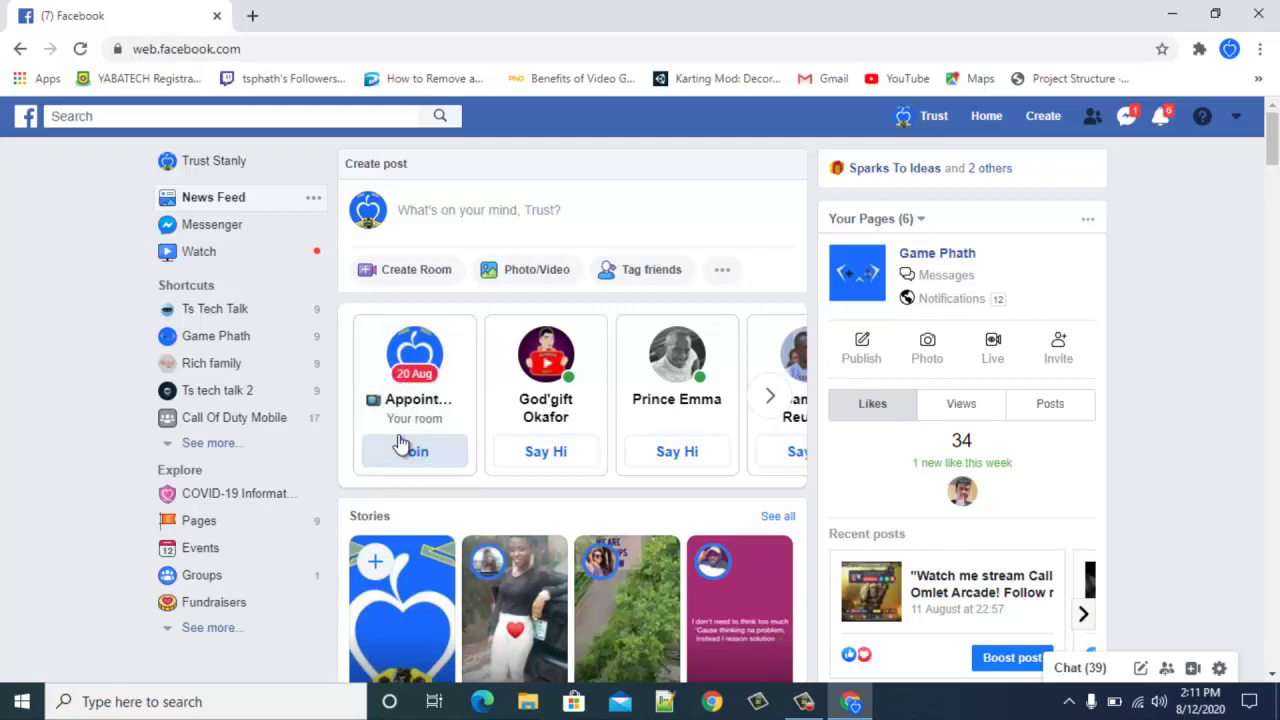
click(408, 383)
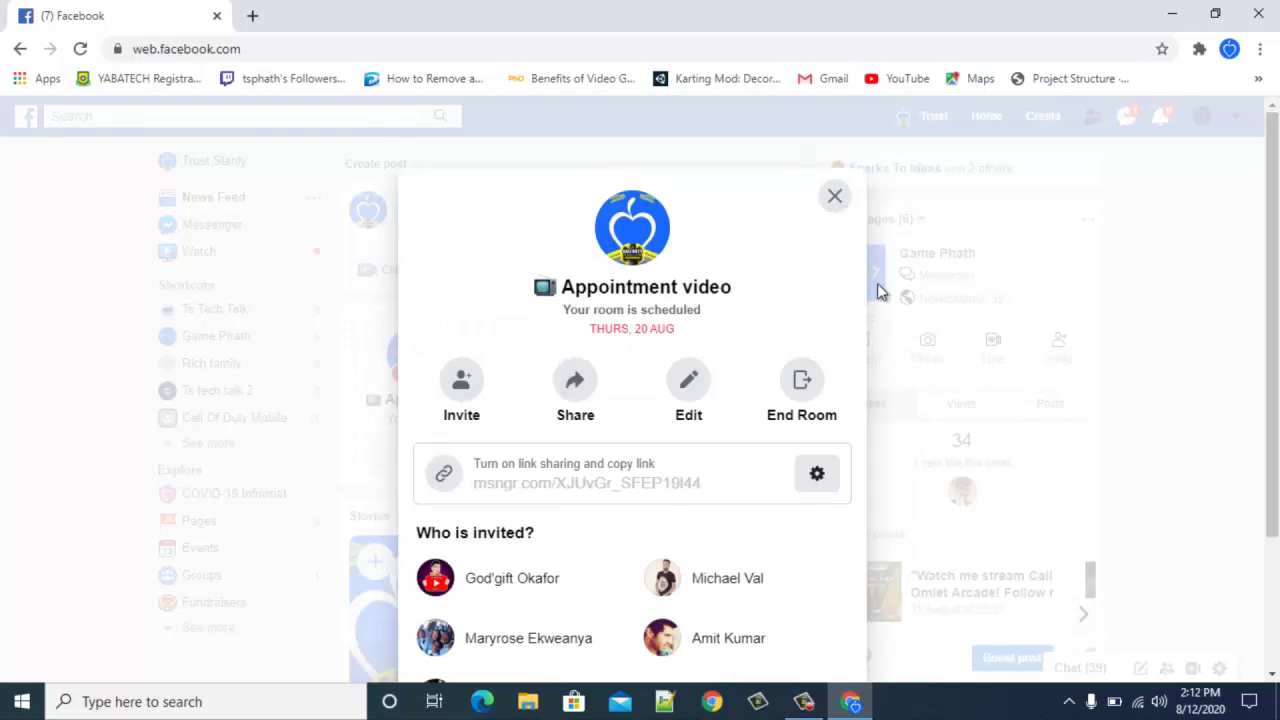
scroll(617, 425, down, 2)
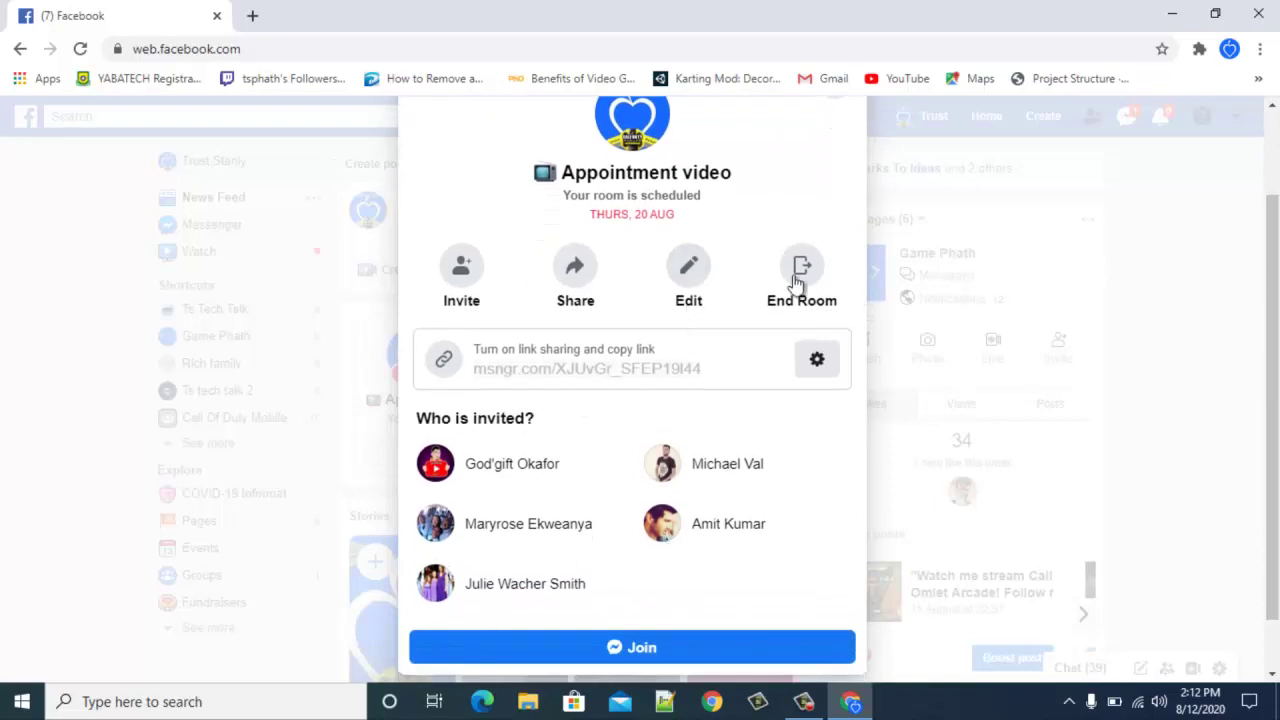
click(683, 270)
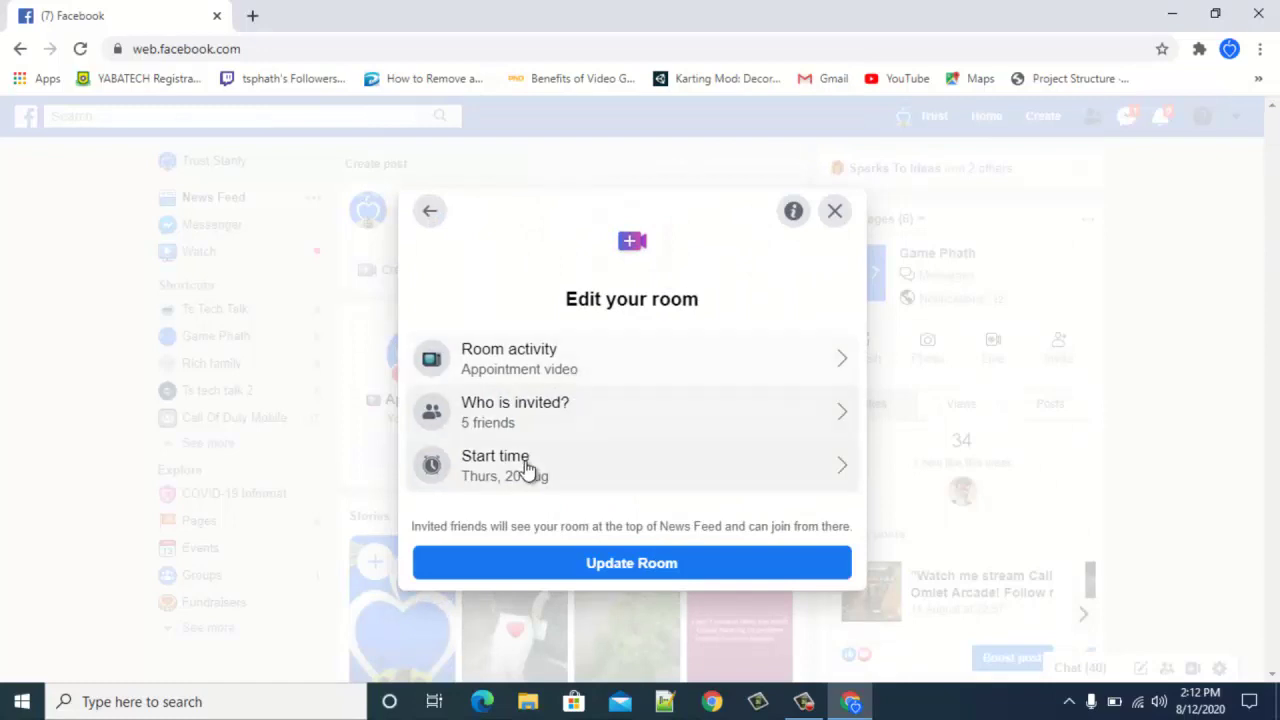
click(530, 470)
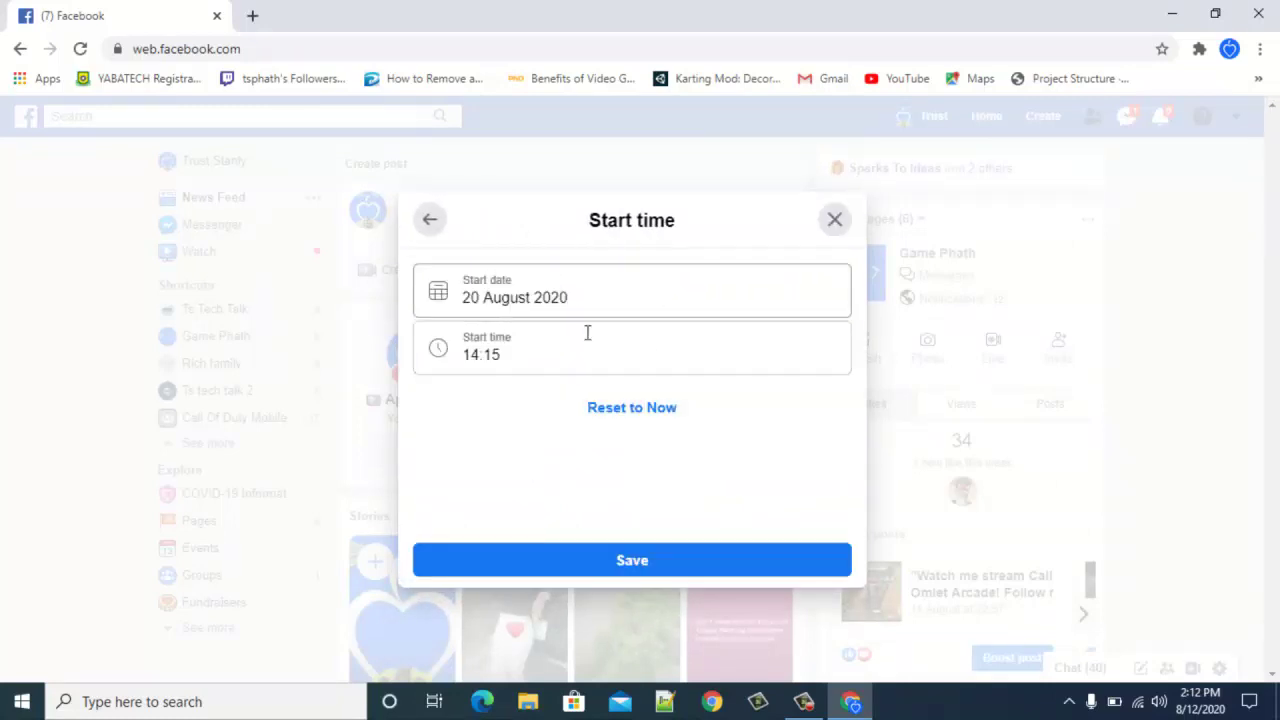
click(437, 228)
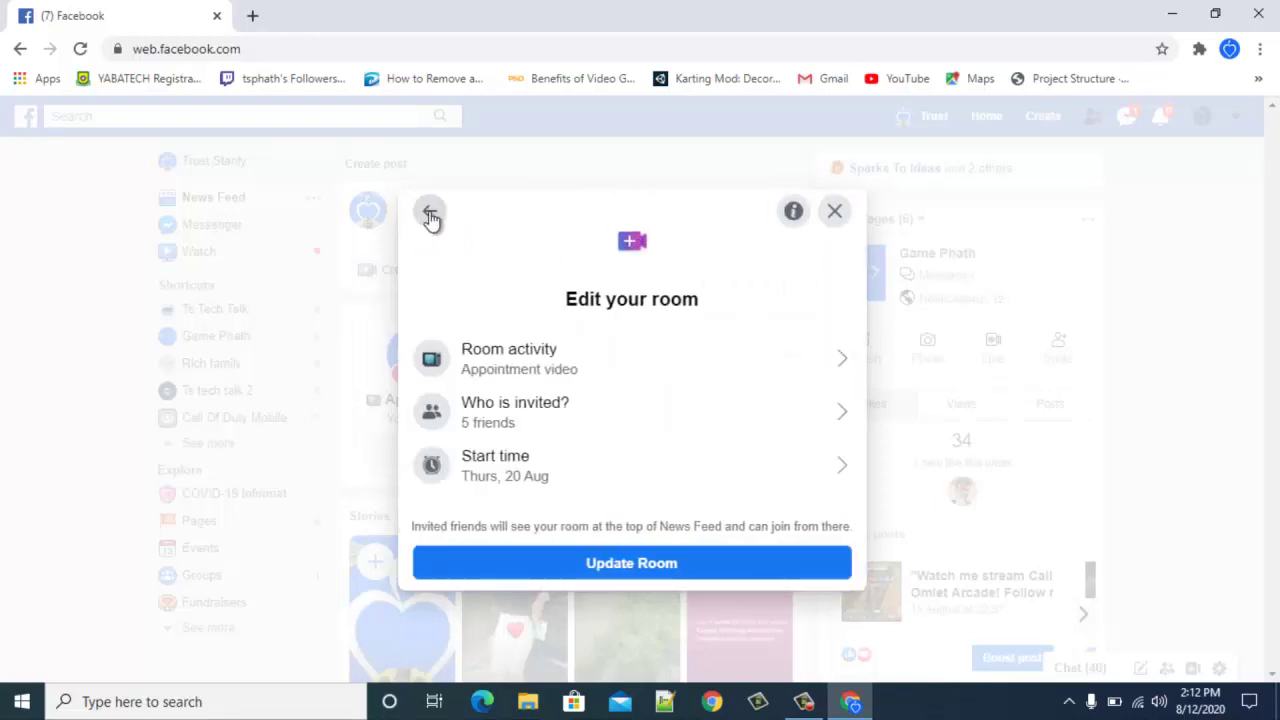
click(431, 218)
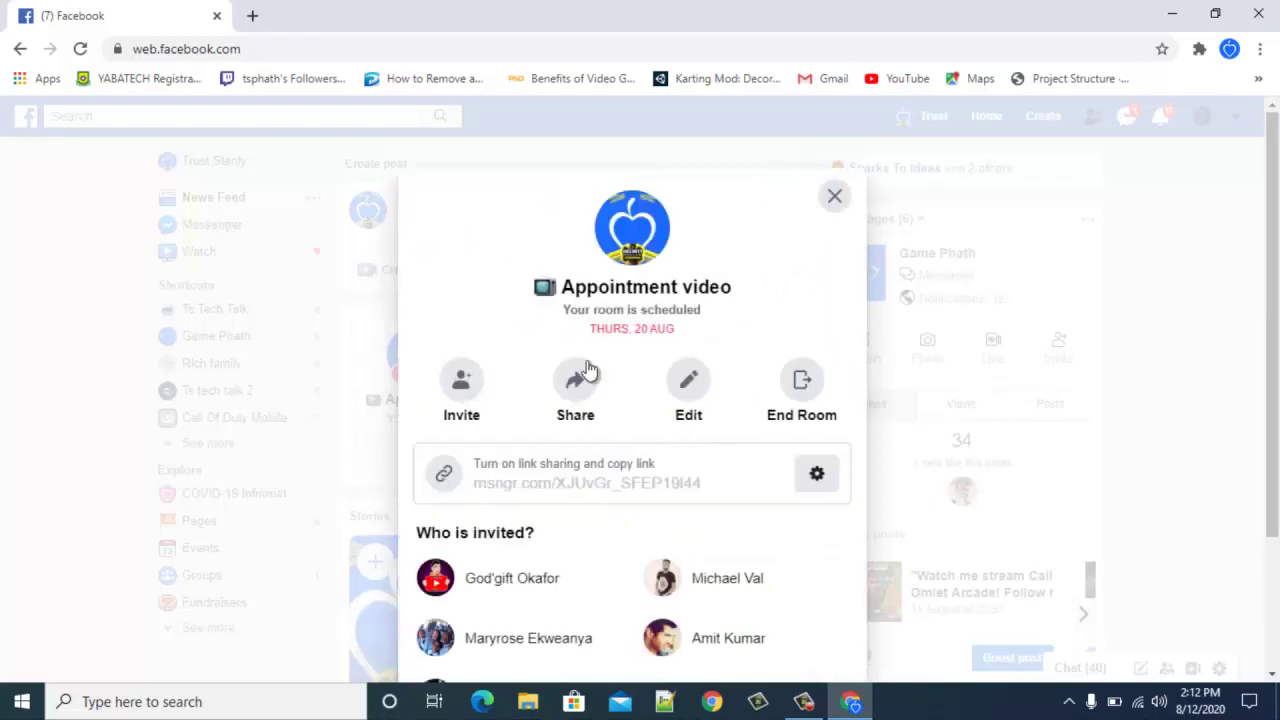
Leave the room's link sharing turned off with Keep Off
scroll(656, 541, down, 2)
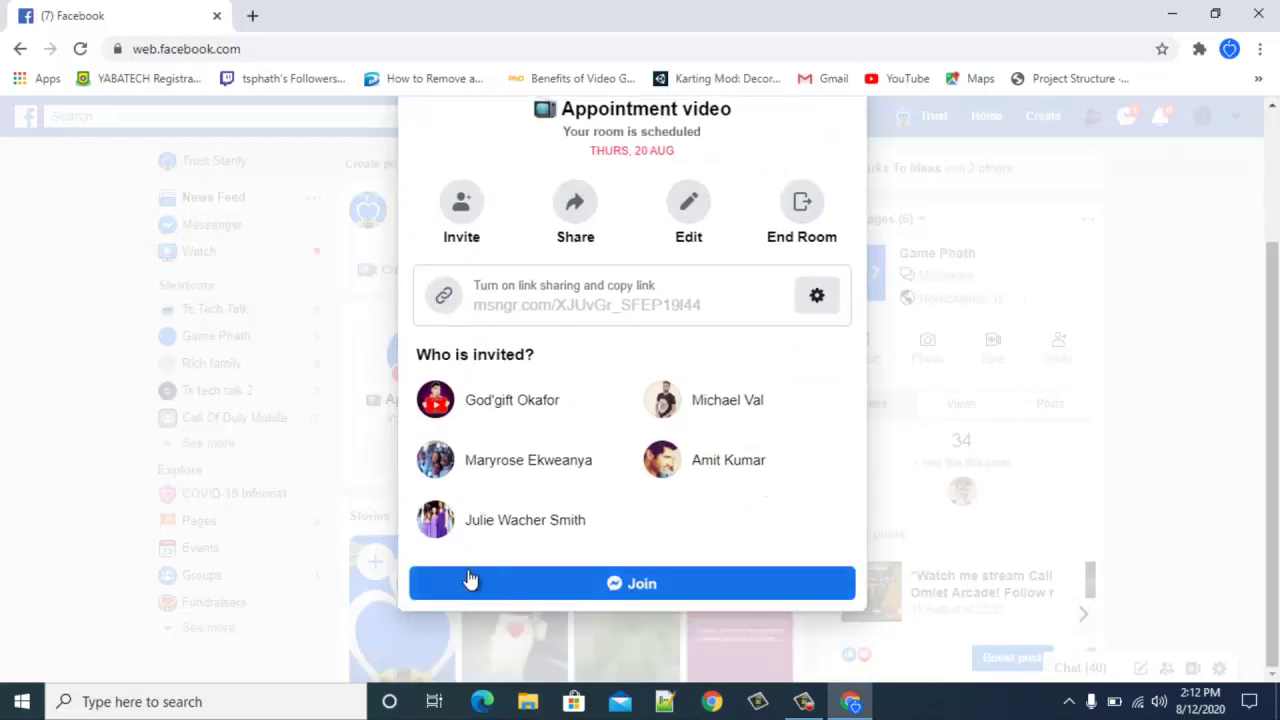
click(818, 299)
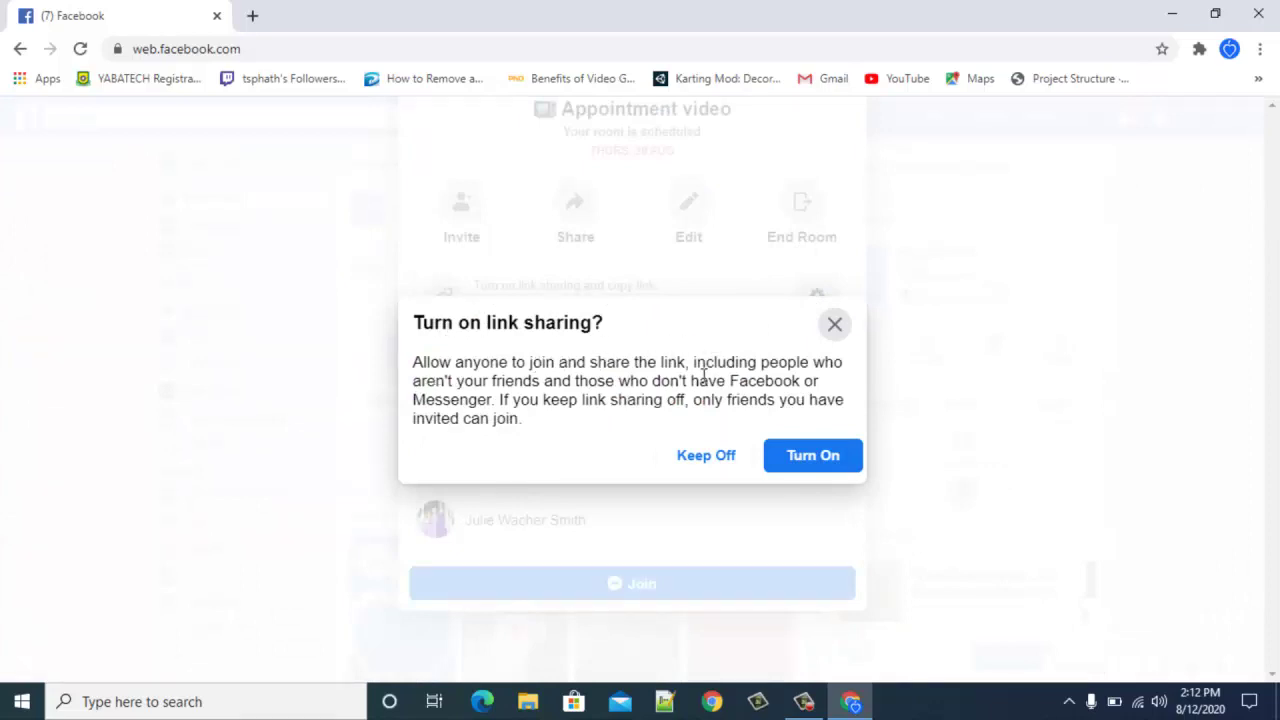
click(834, 325)
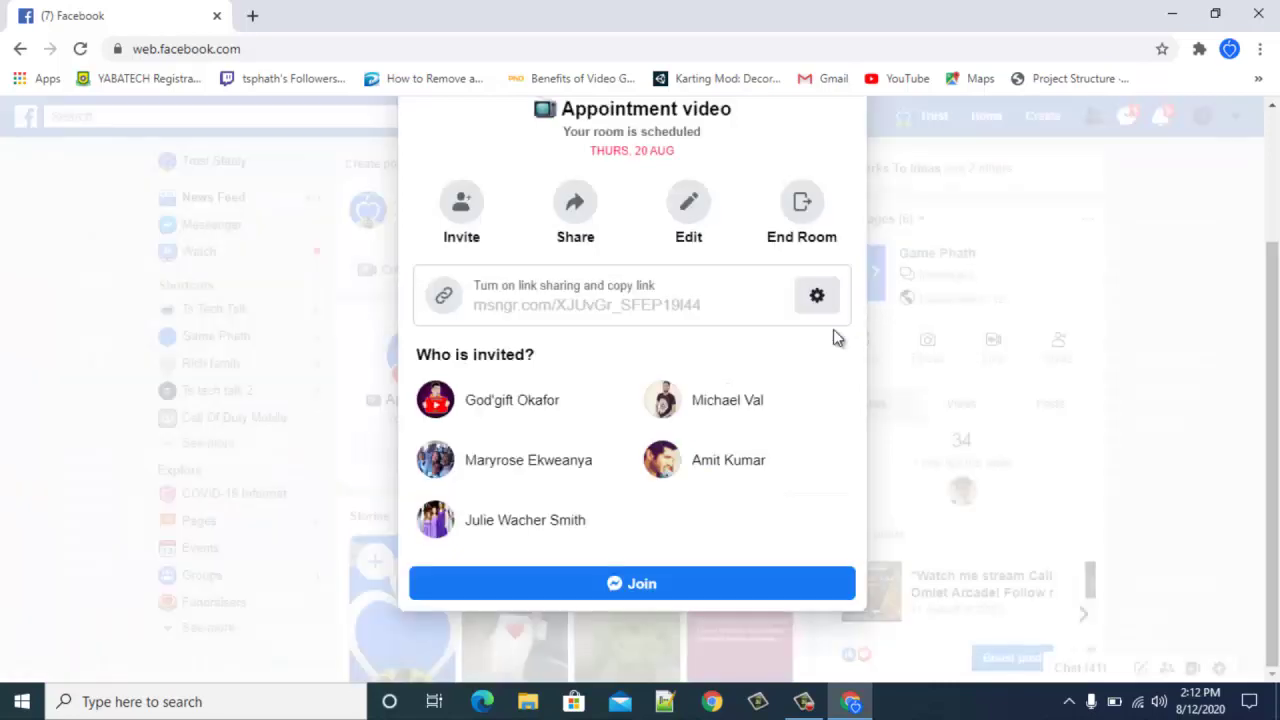
click(818, 300)
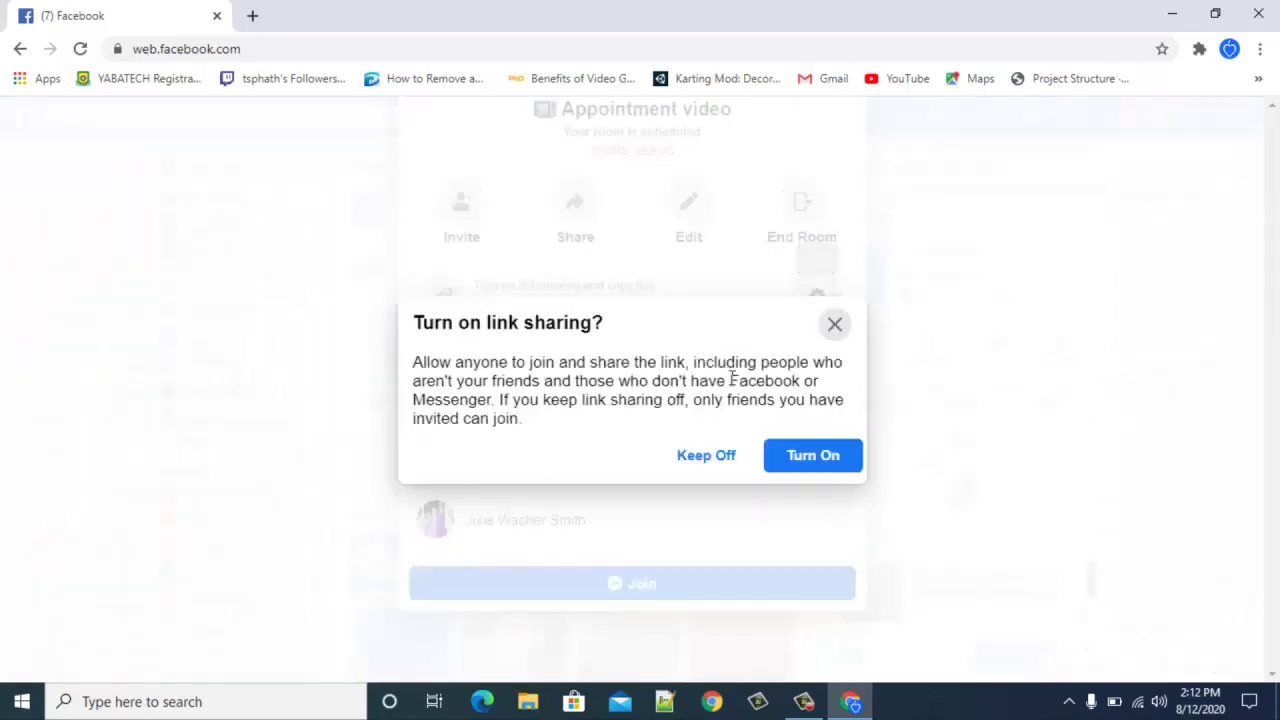
click(690, 458)
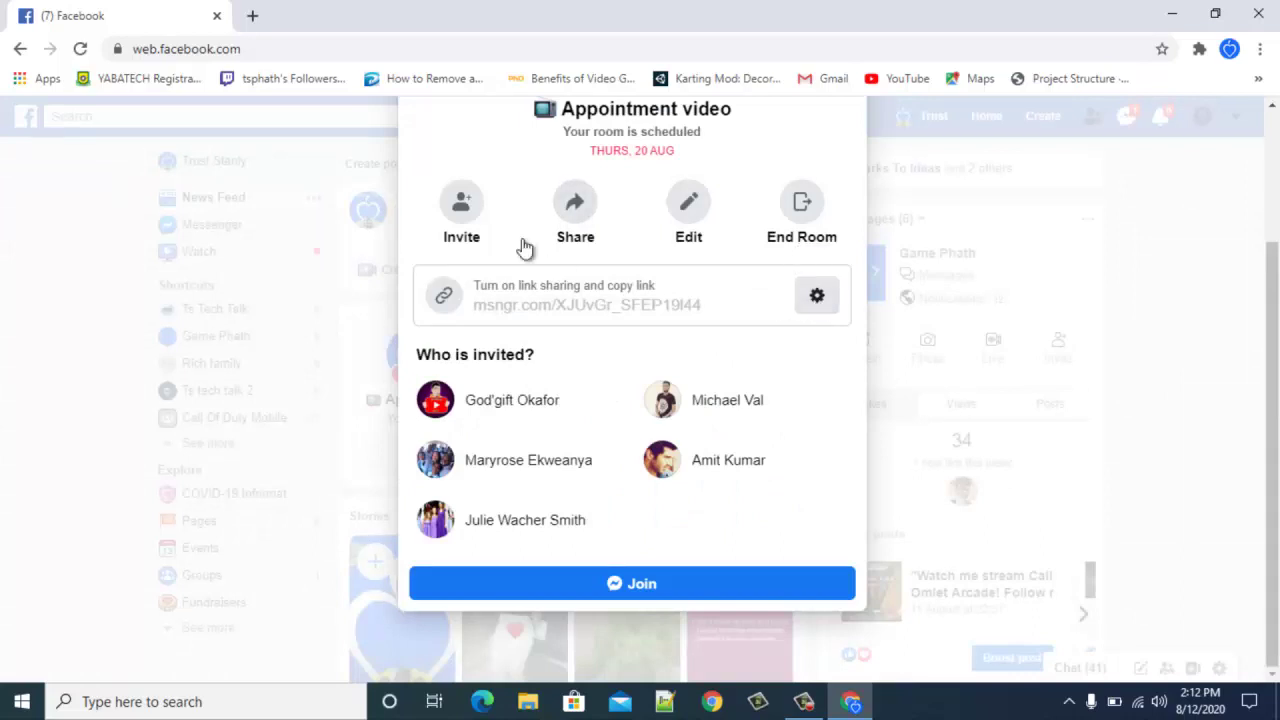
click(583, 213)
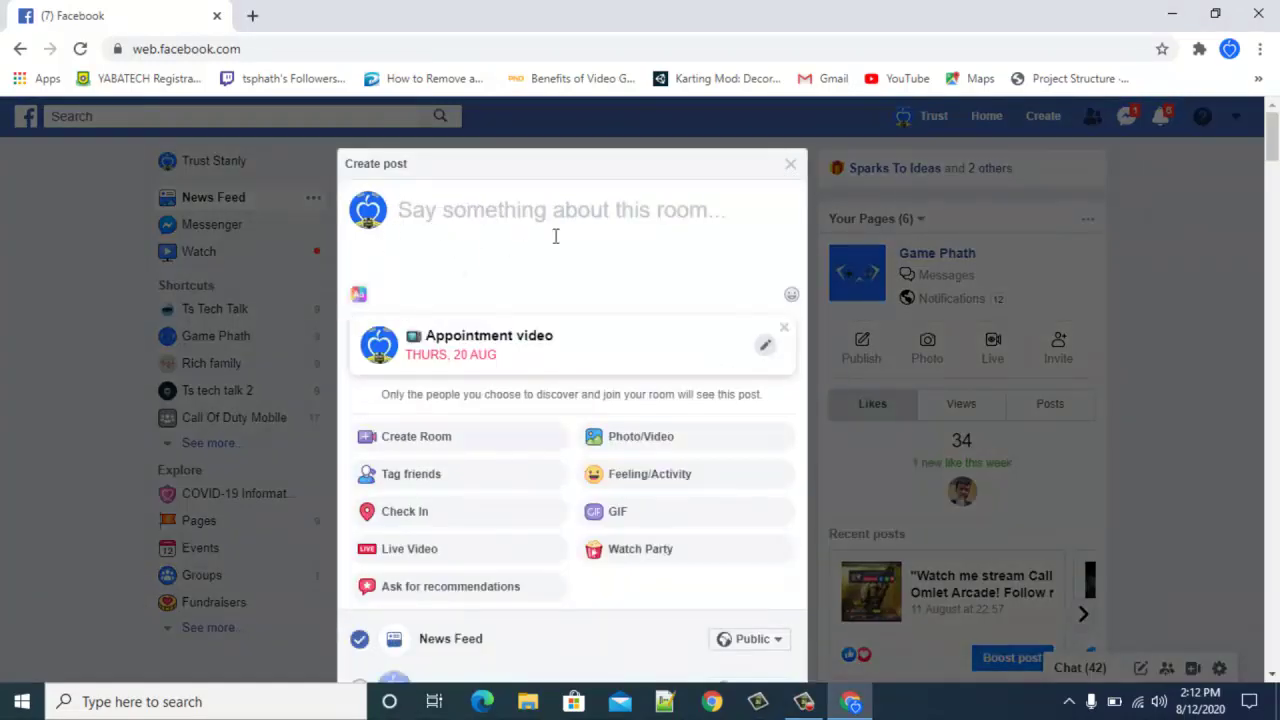
click(791, 167)
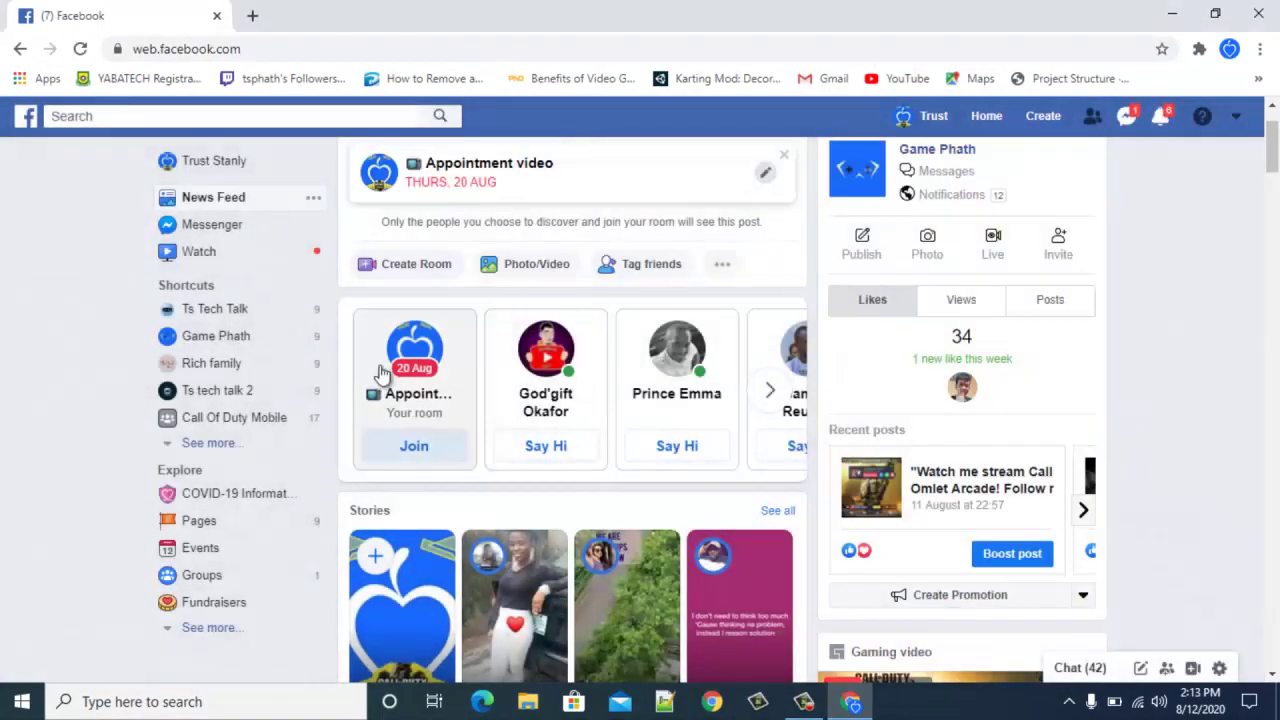
click(400, 370)
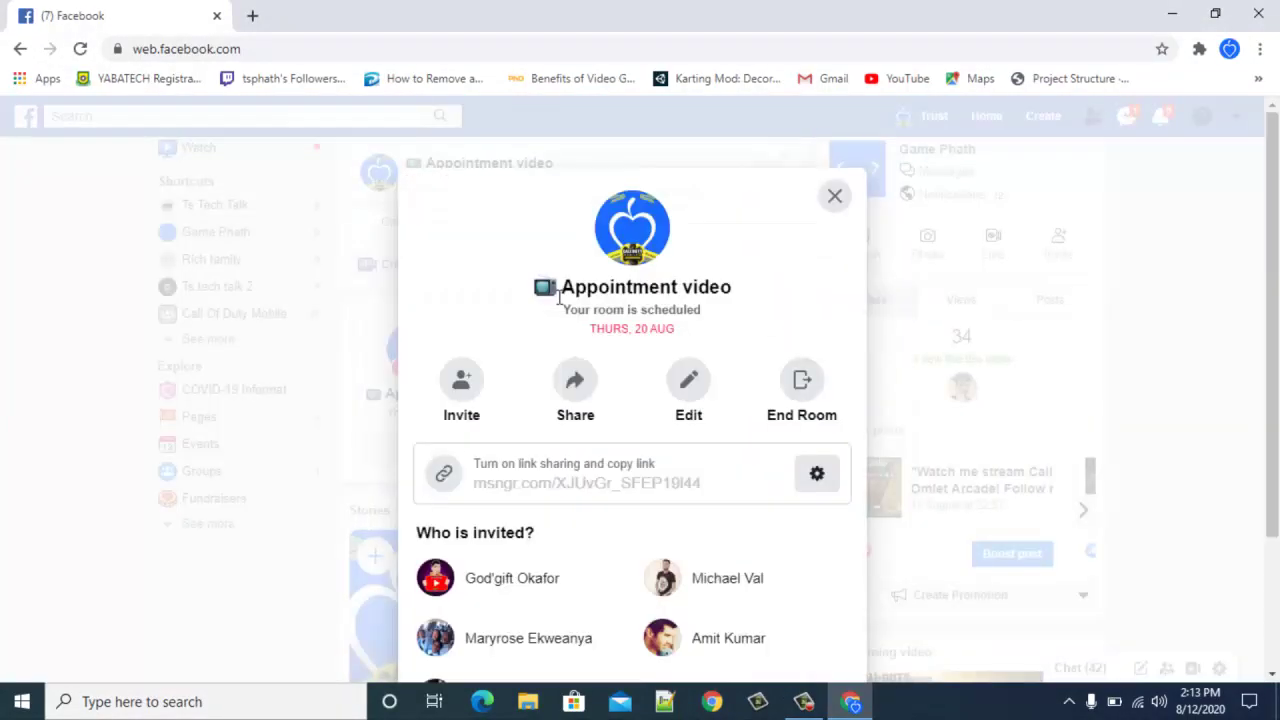
Open the invite list and send a room invite to one more friend
click(463, 380)
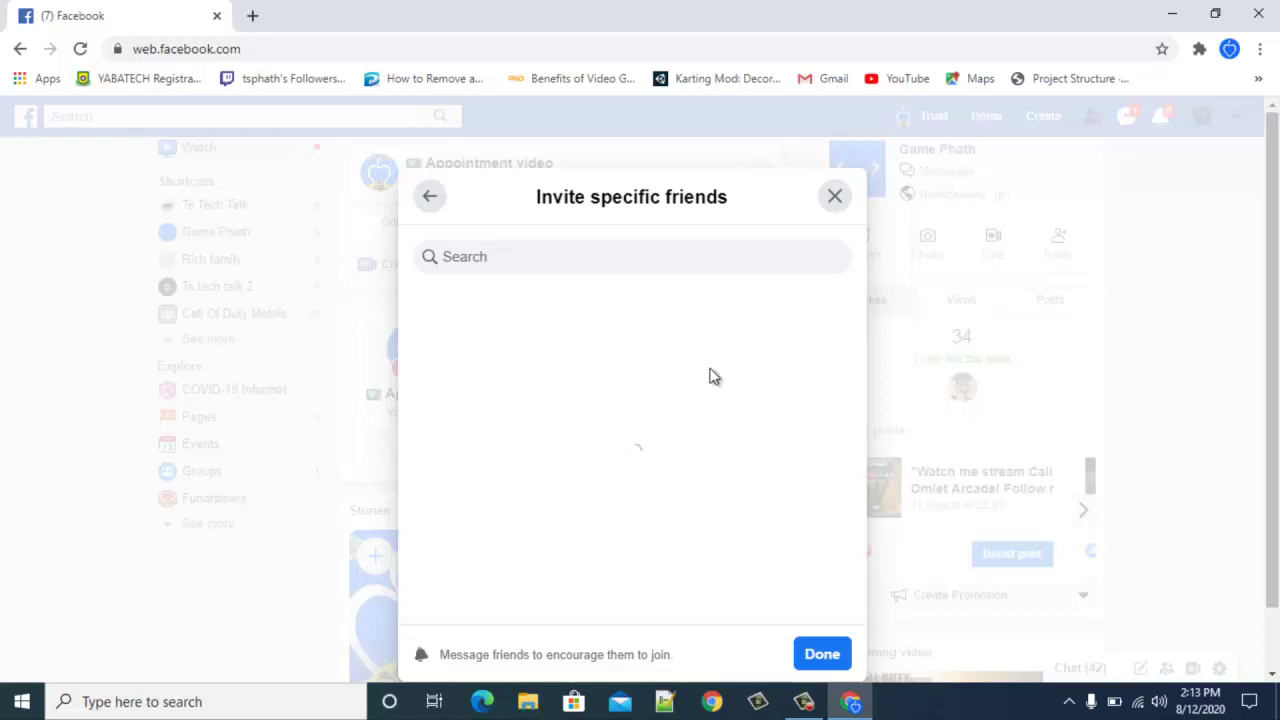
click(560, 259)
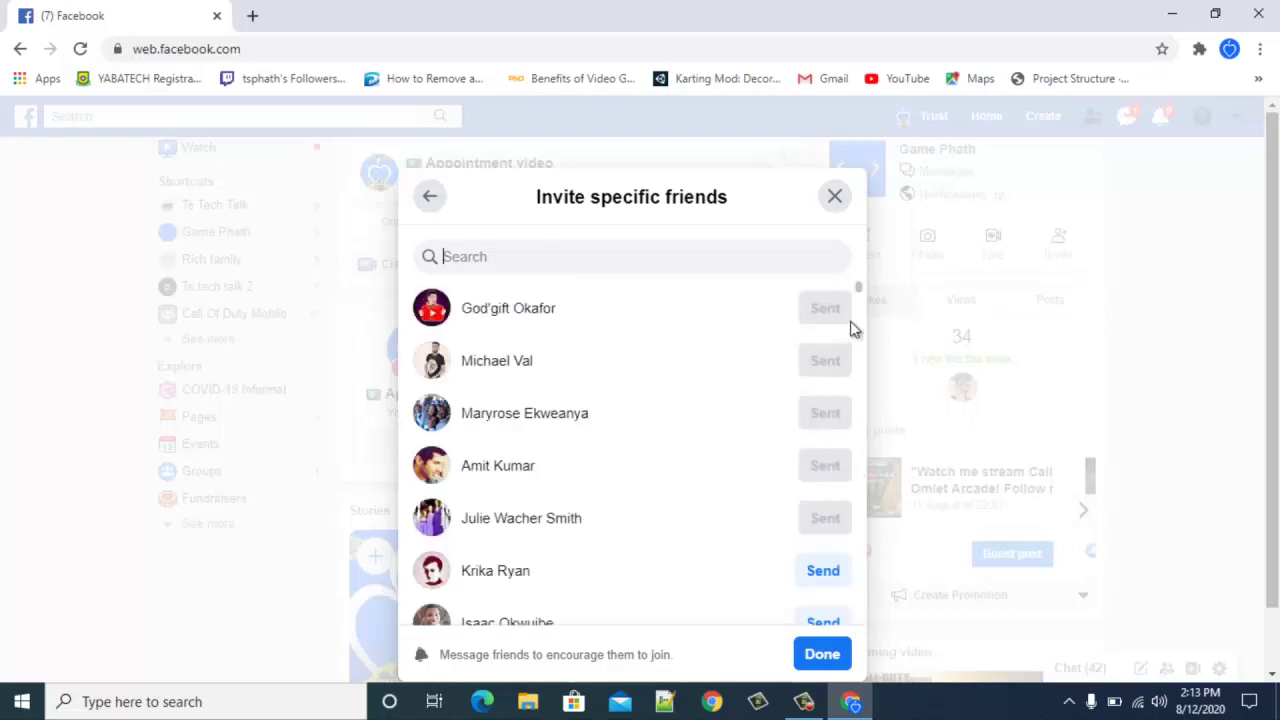
scroll(858, 290, down, 2)
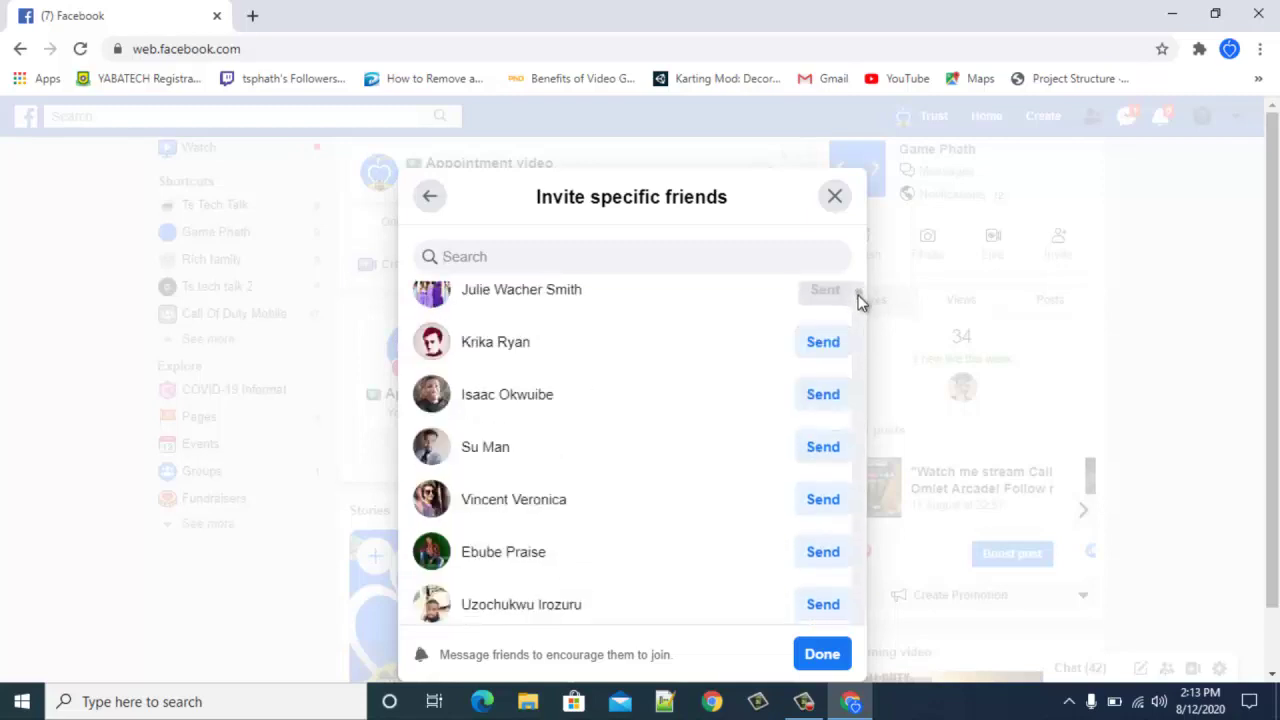
click(821, 394)
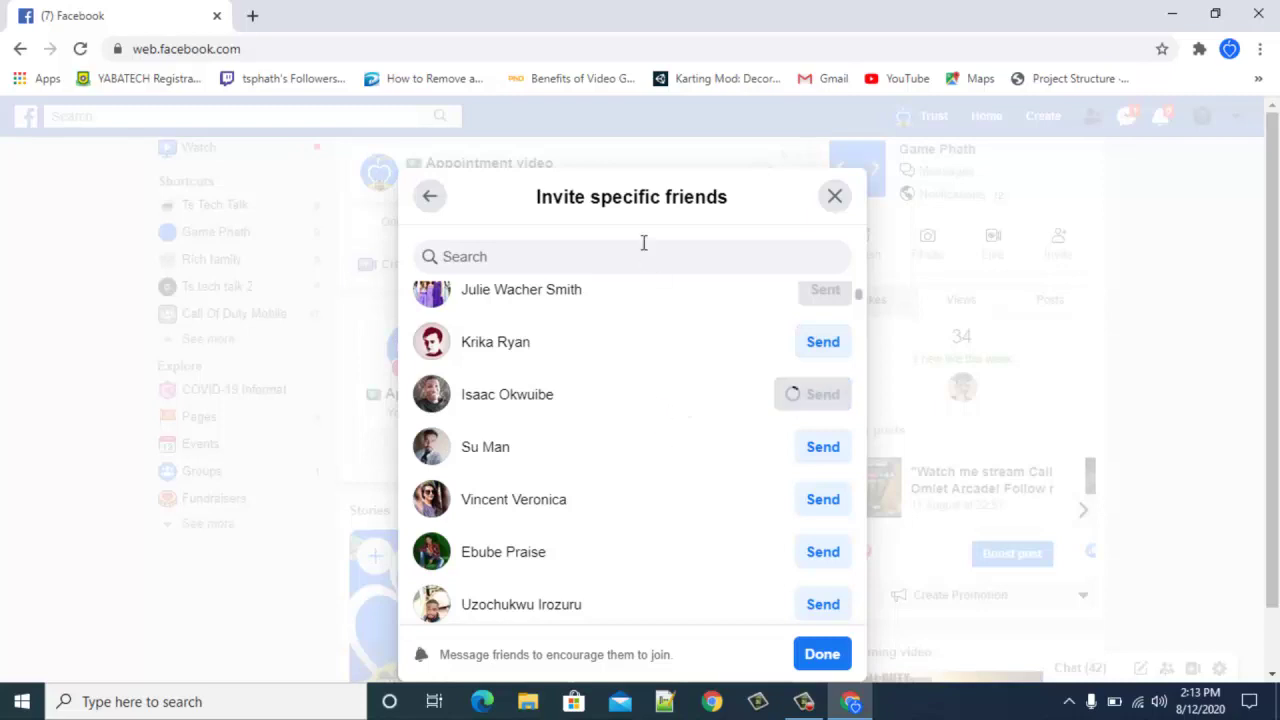
Search friends for 'clab', invite another match, and close the invite list with Done
click(577, 256)
text(cla)
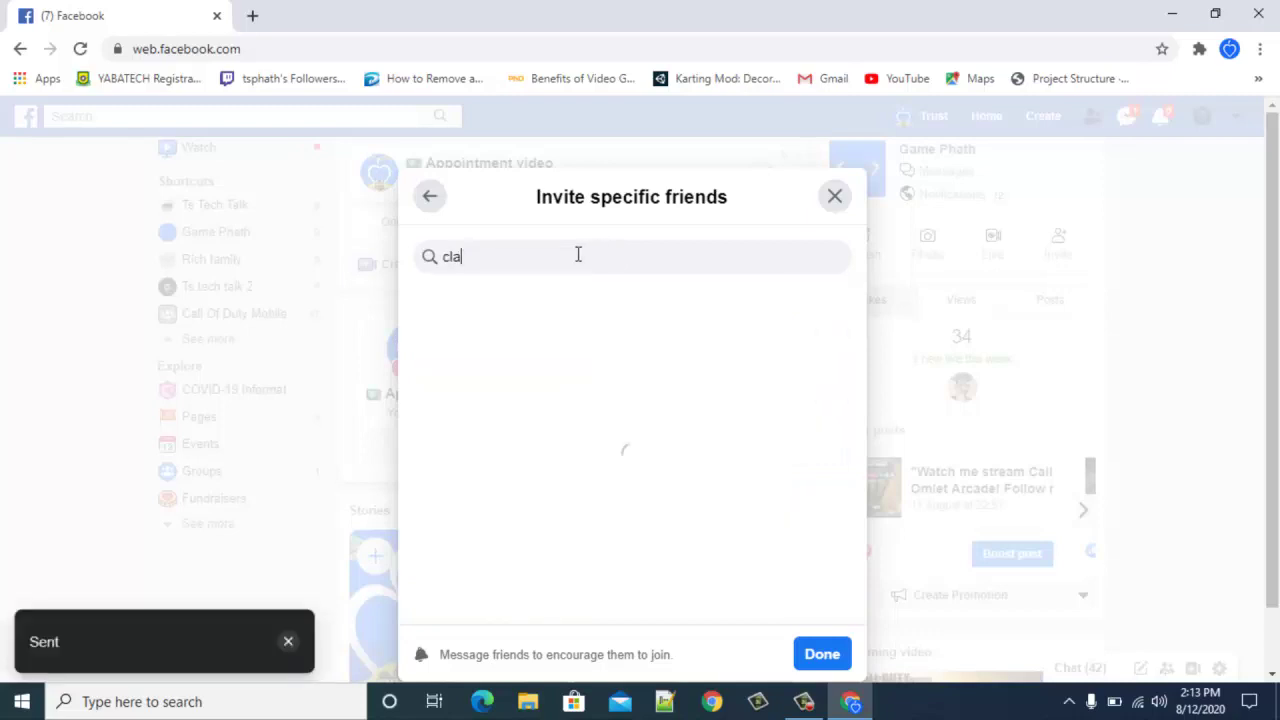
text(b)
key(BackSpace)
key(BackSpace)
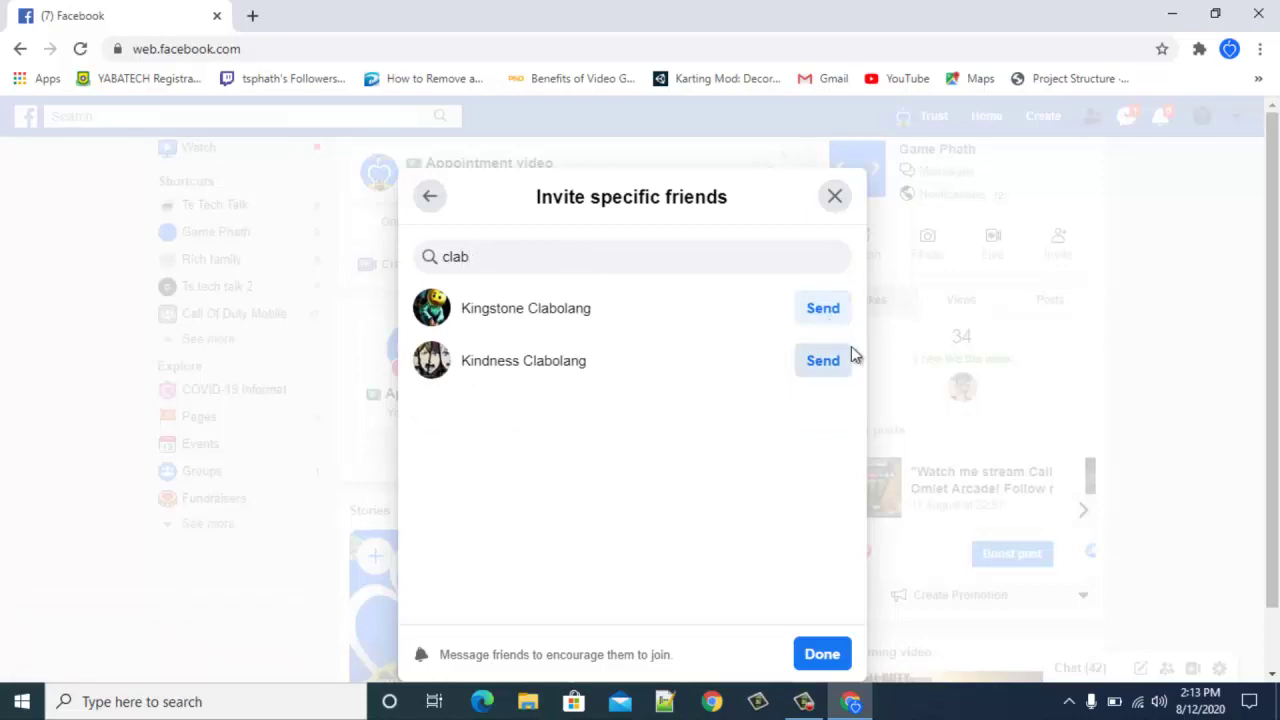
double_click(490, 257)
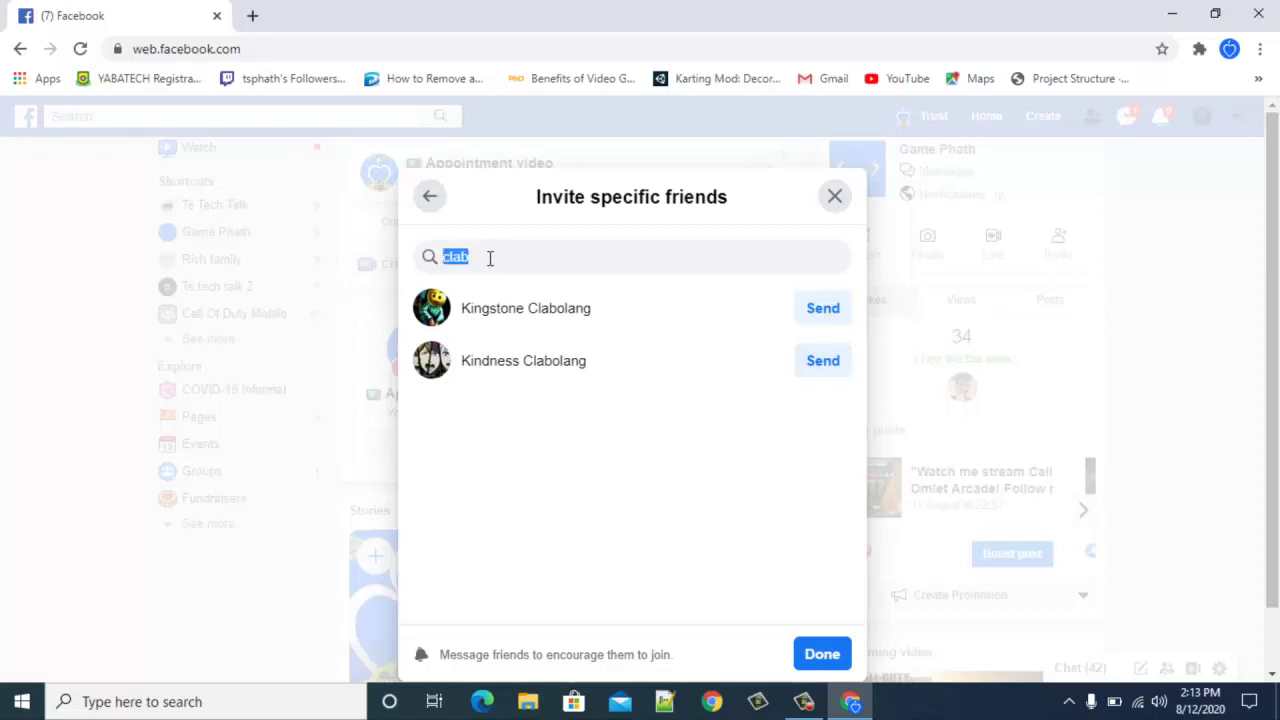
click(815, 362)
click(822, 654)
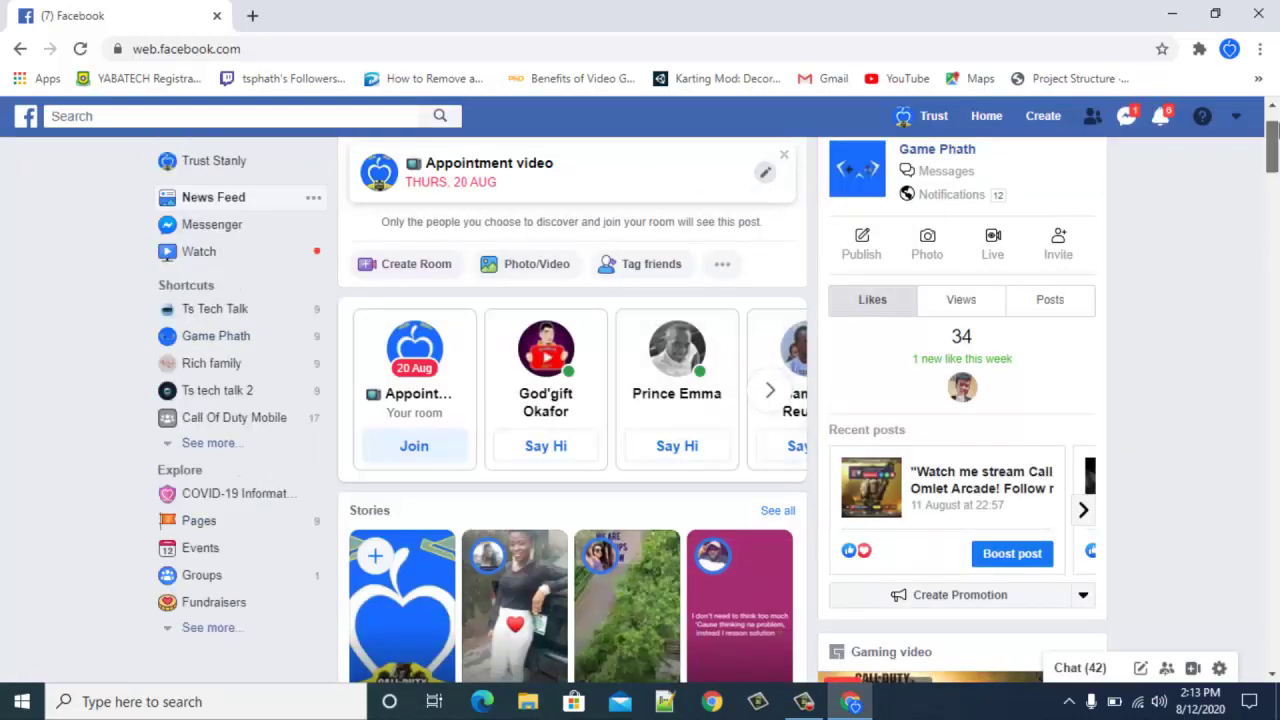
Discard the room post draft and scroll your profile timeline to the Appointment video post
drag(1272, 155, 1272, 145)
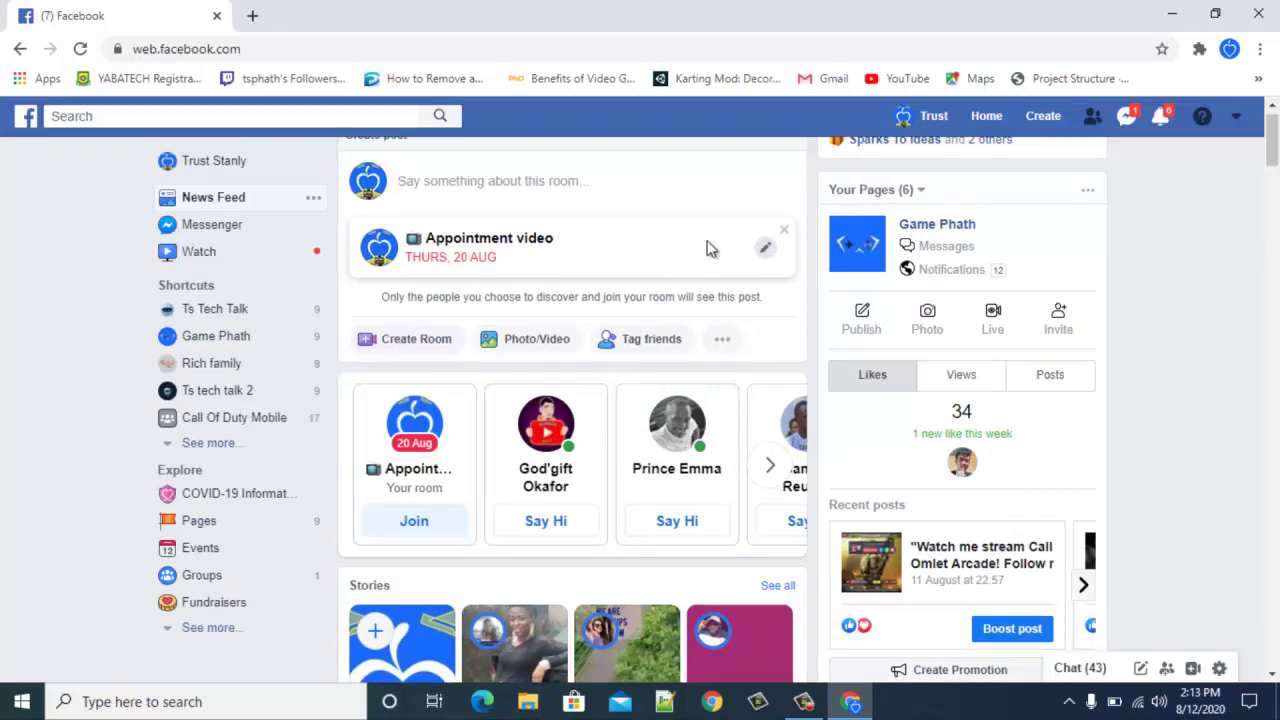
click(785, 235)
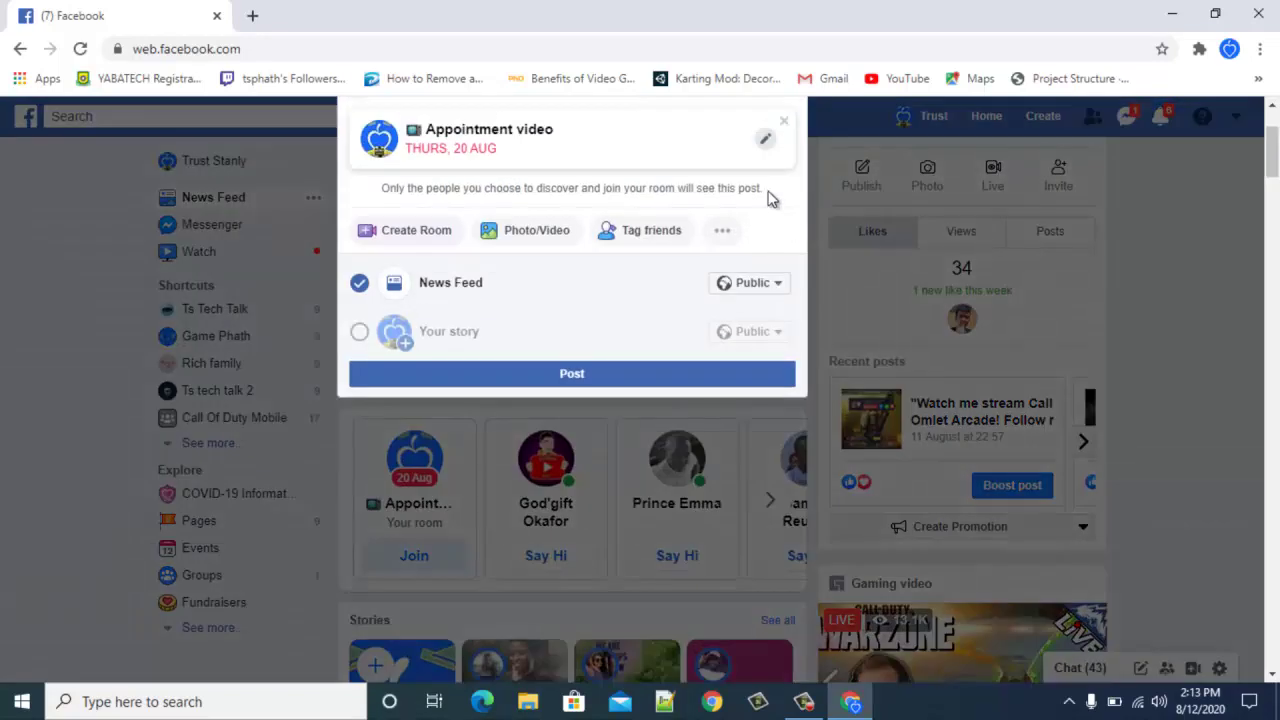
click(784, 124)
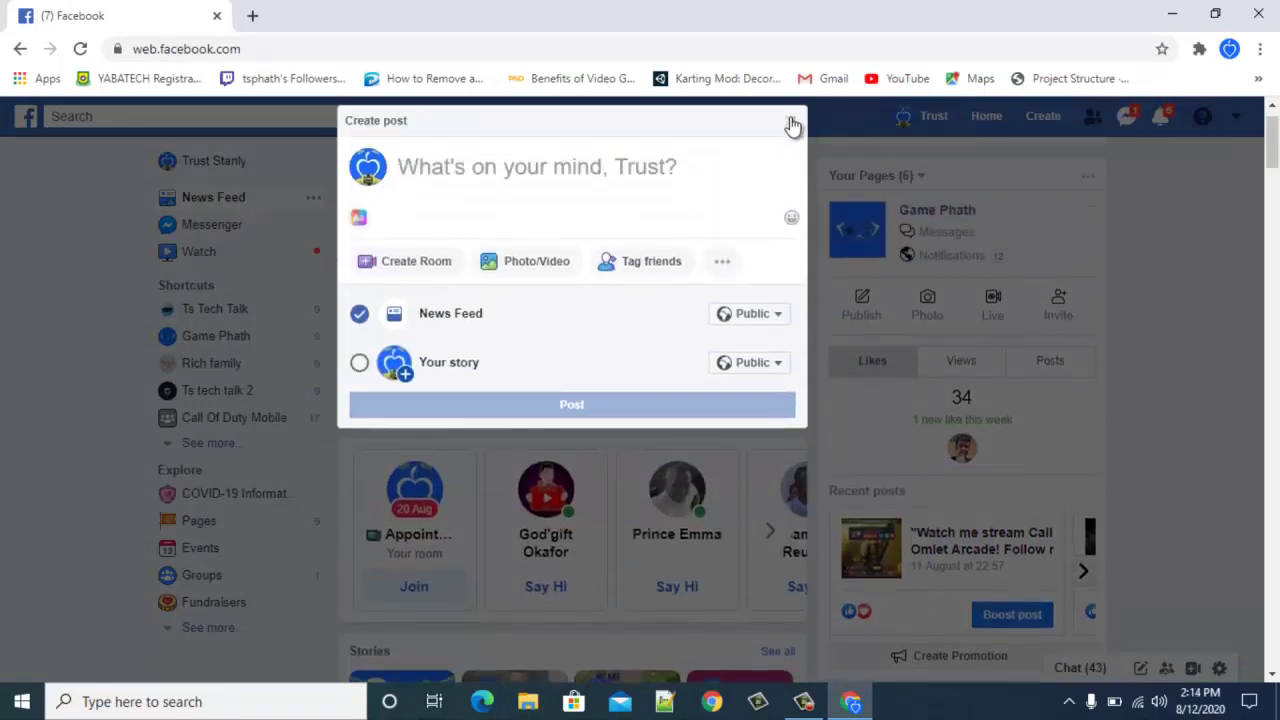
click(790, 123)
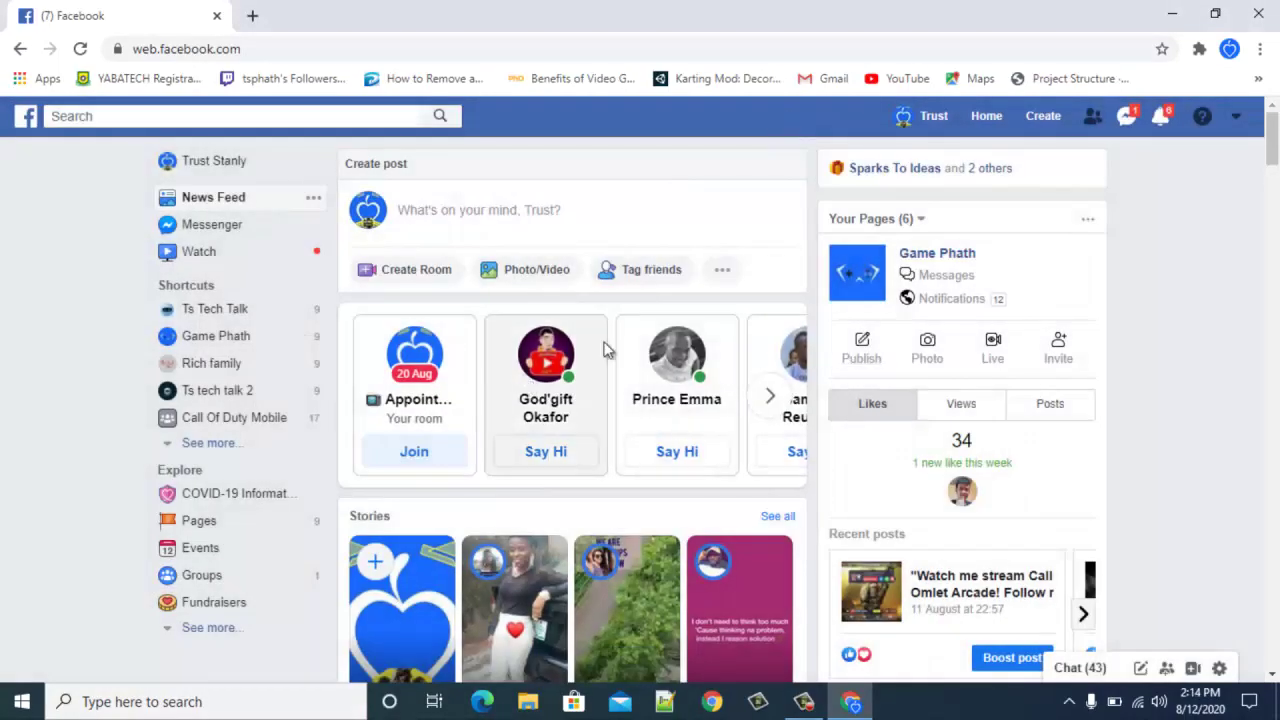
click(930, 120)
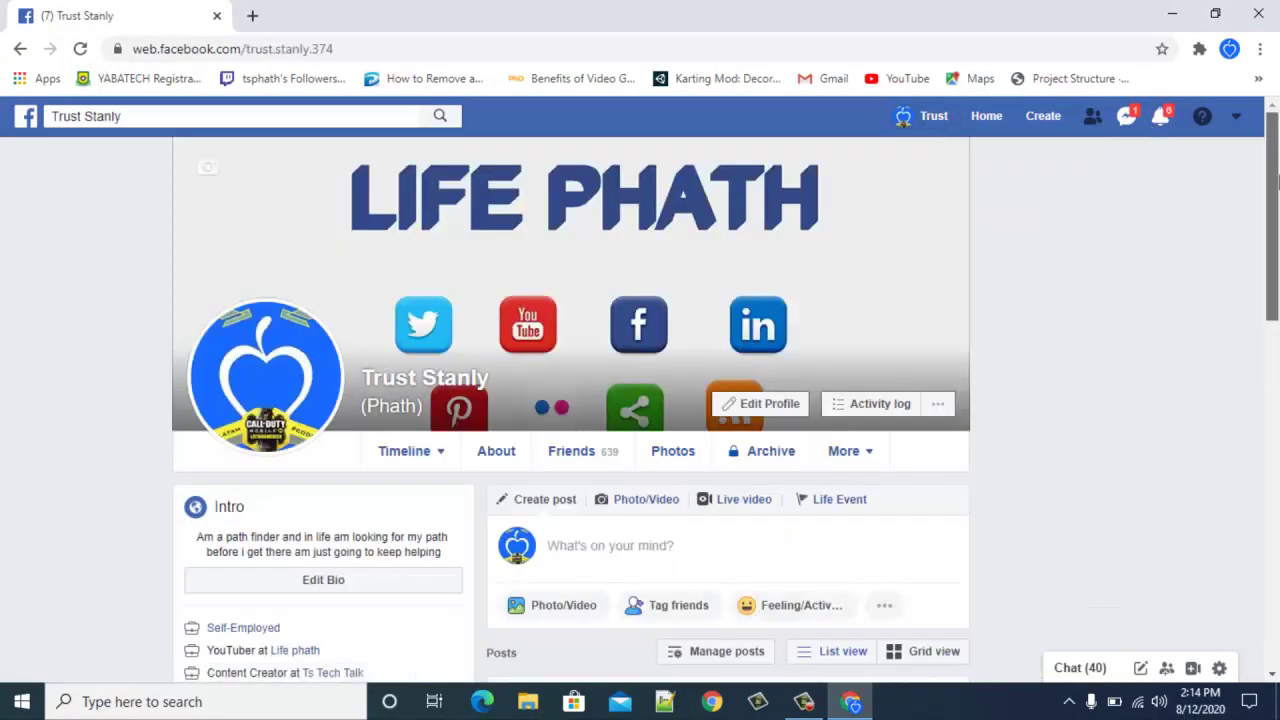
drag(1277, 182, 1277, 312)
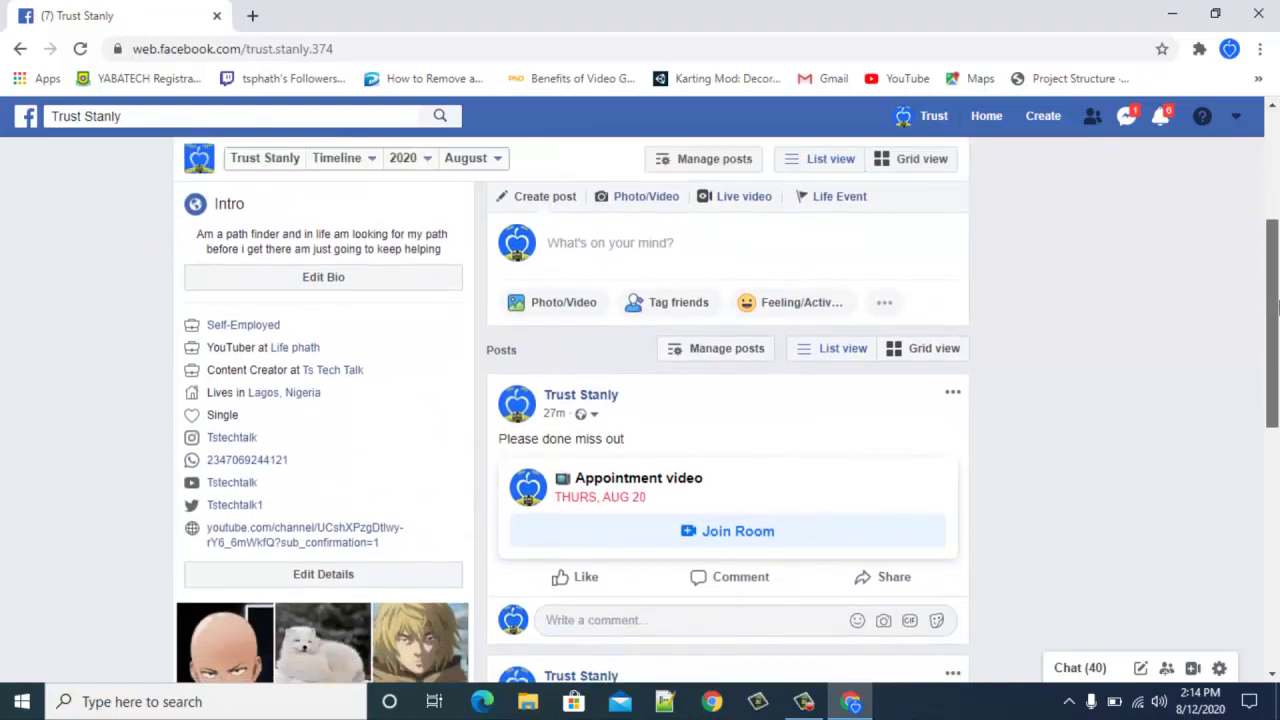
click(953, 398)
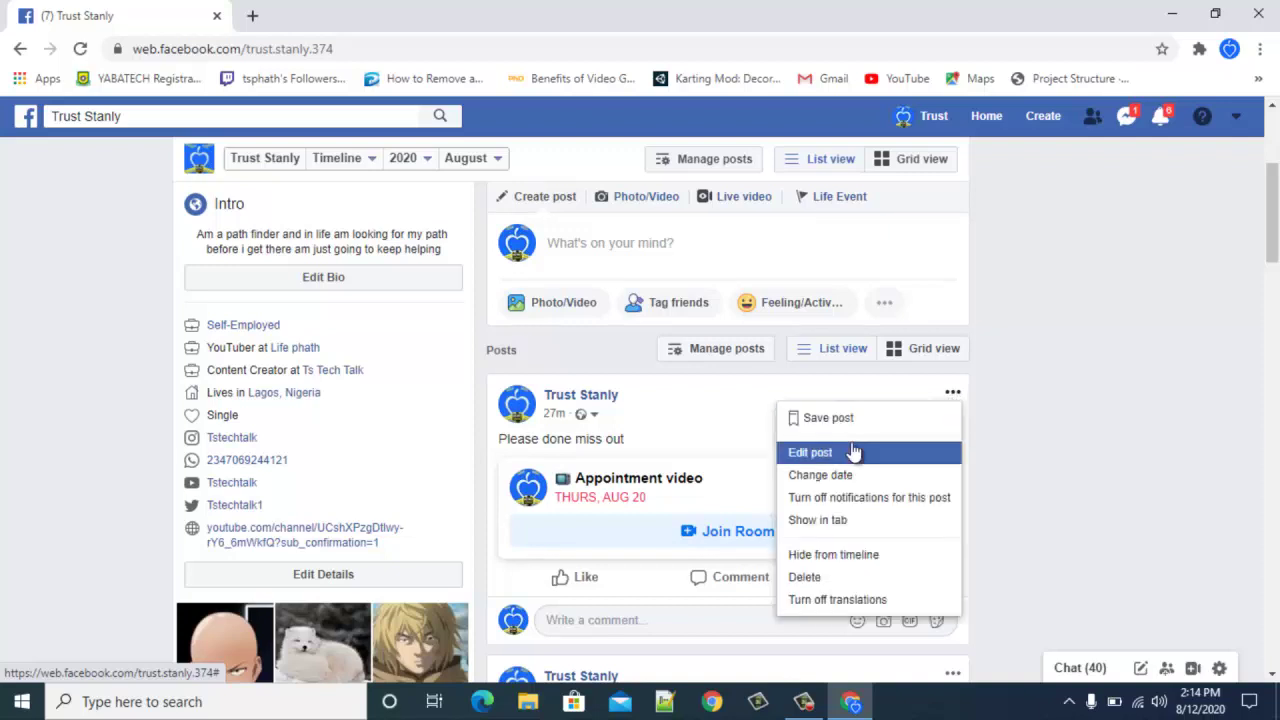
click(853, 452)
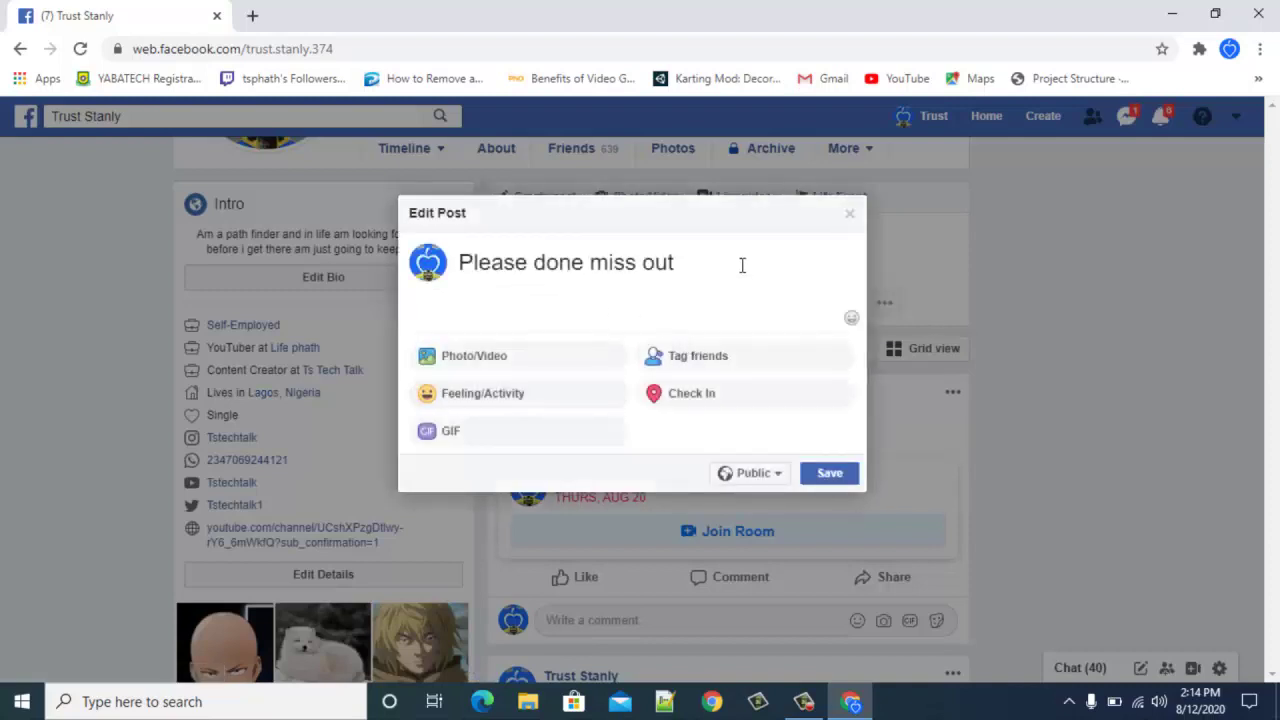
click(849, 214)
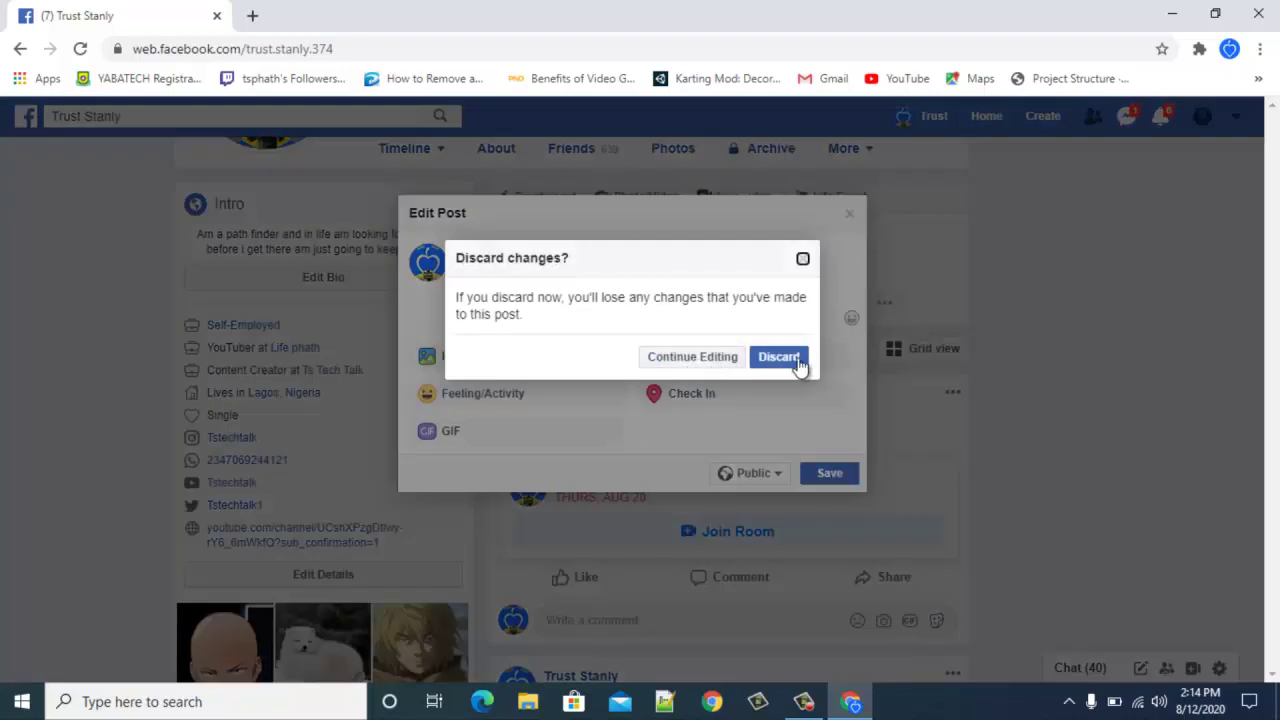
click(797, 360)
click(953, 395)
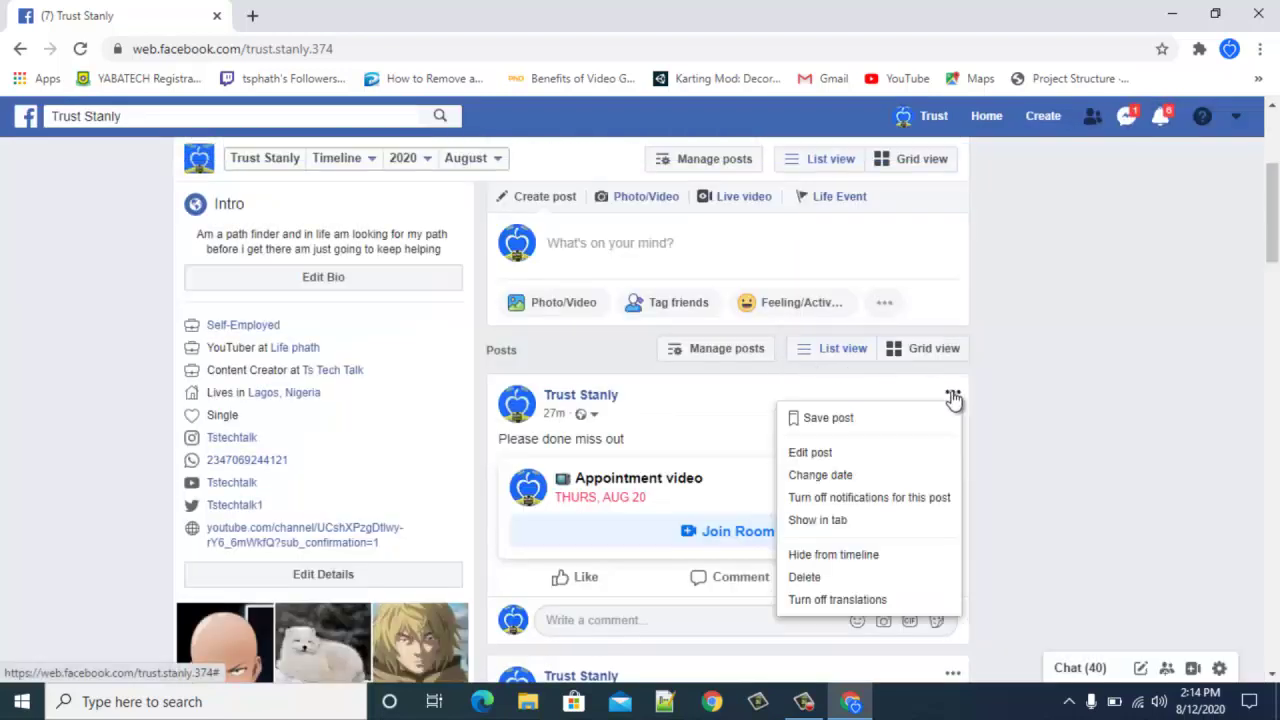
click(590, 415)
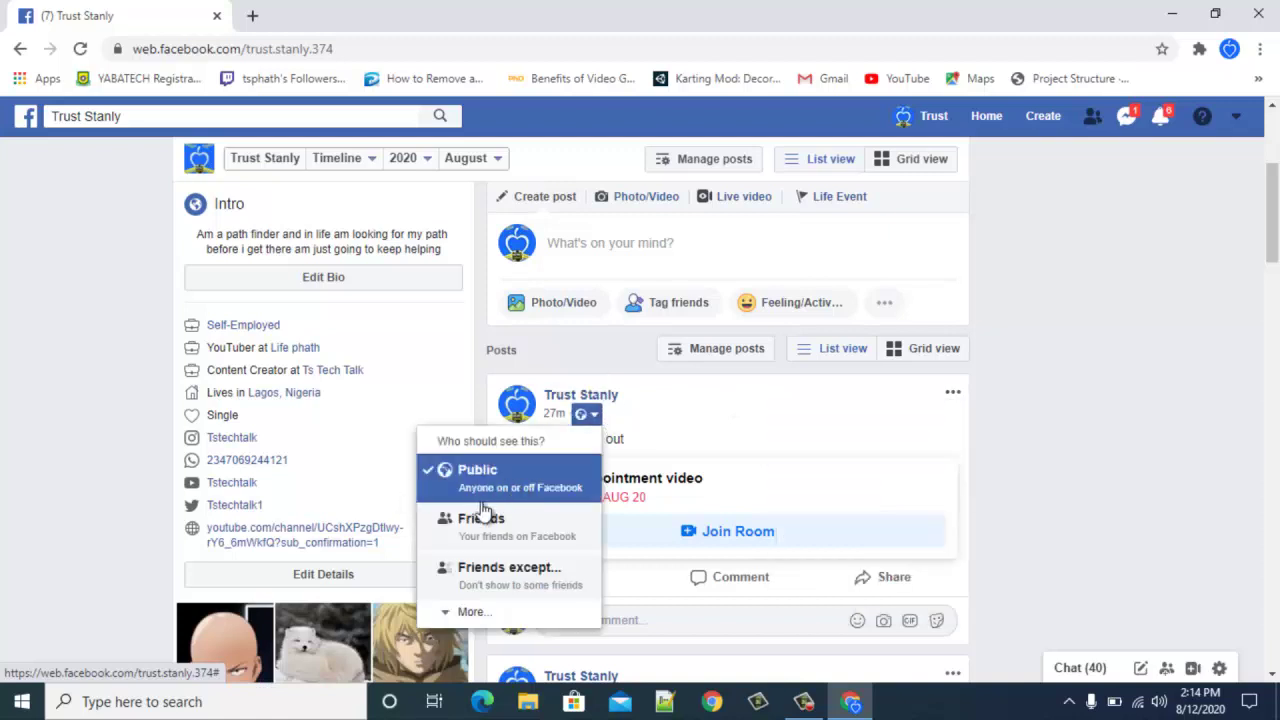
click(485, 571)
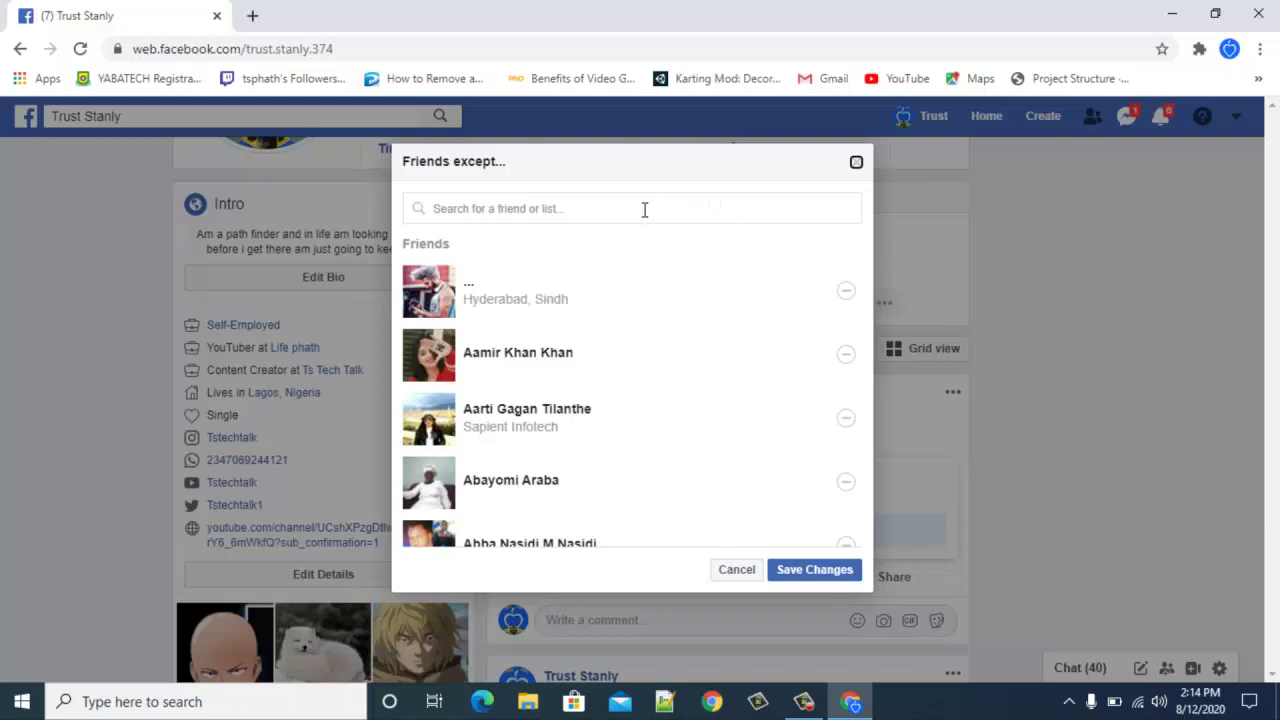
text(mary)
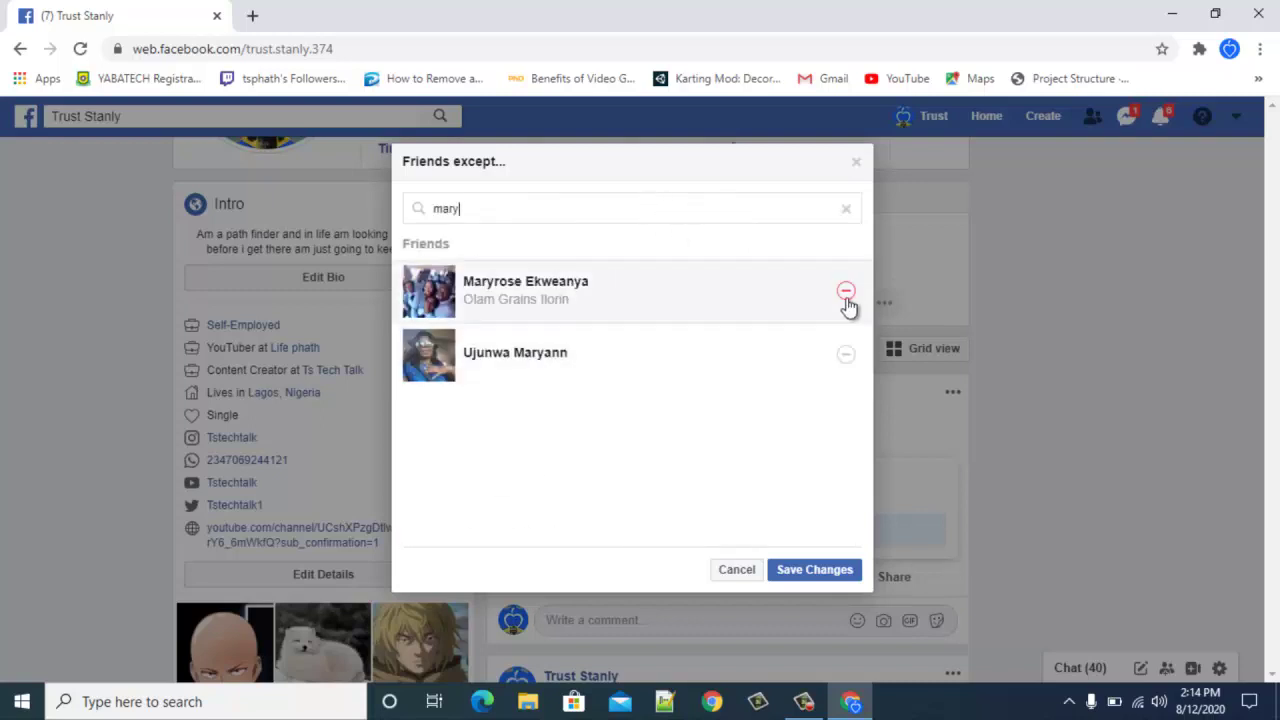
click(845, 293)
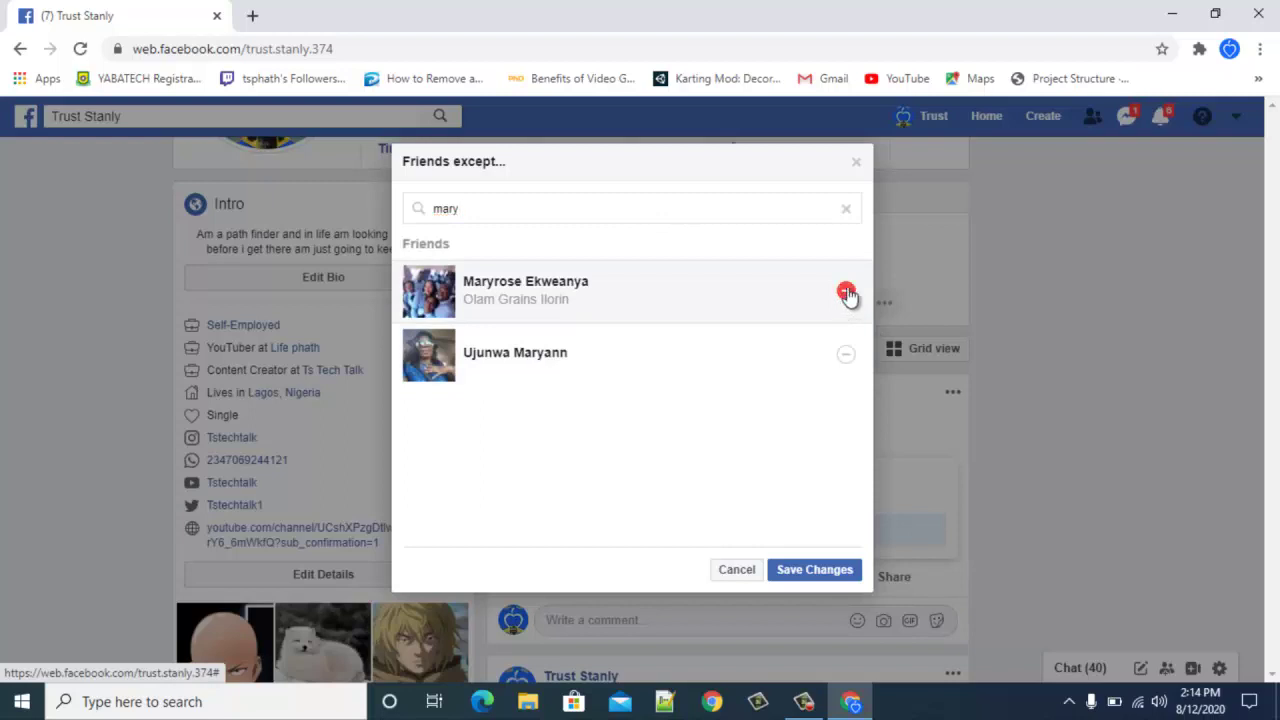
click(848, 357)
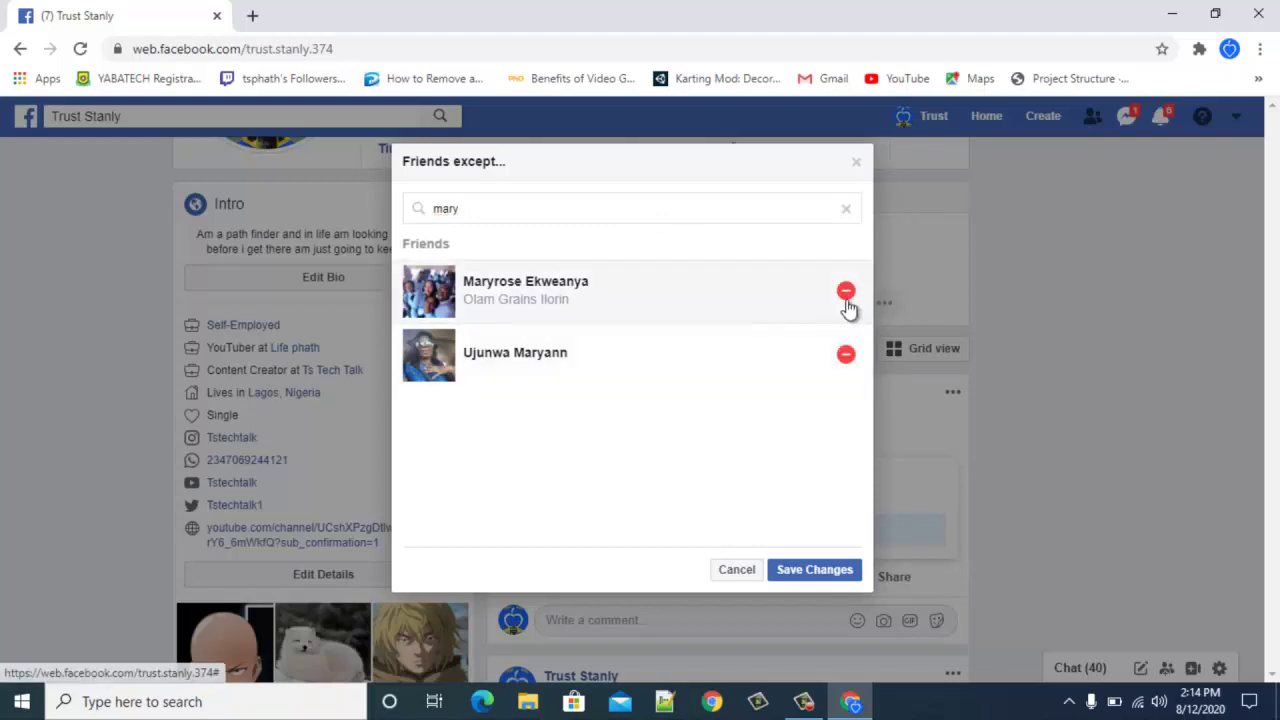
click(845, 292)
click(846, 357)
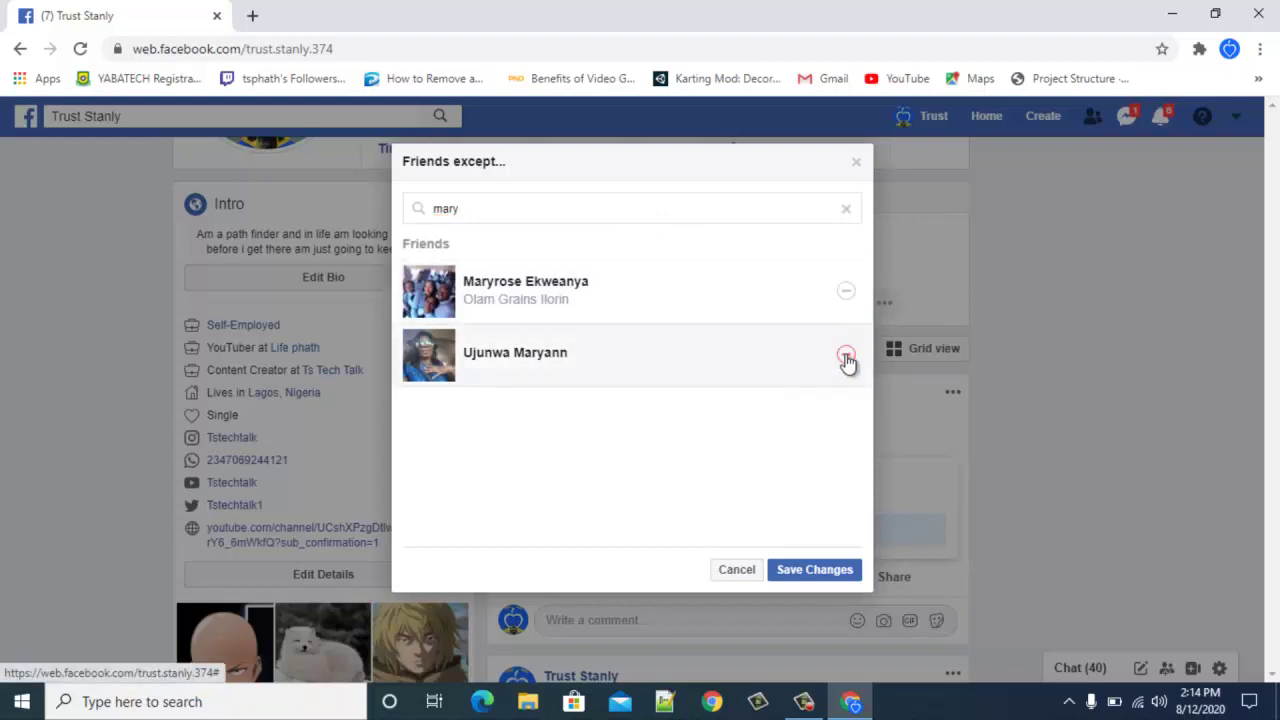
click(728, 574)
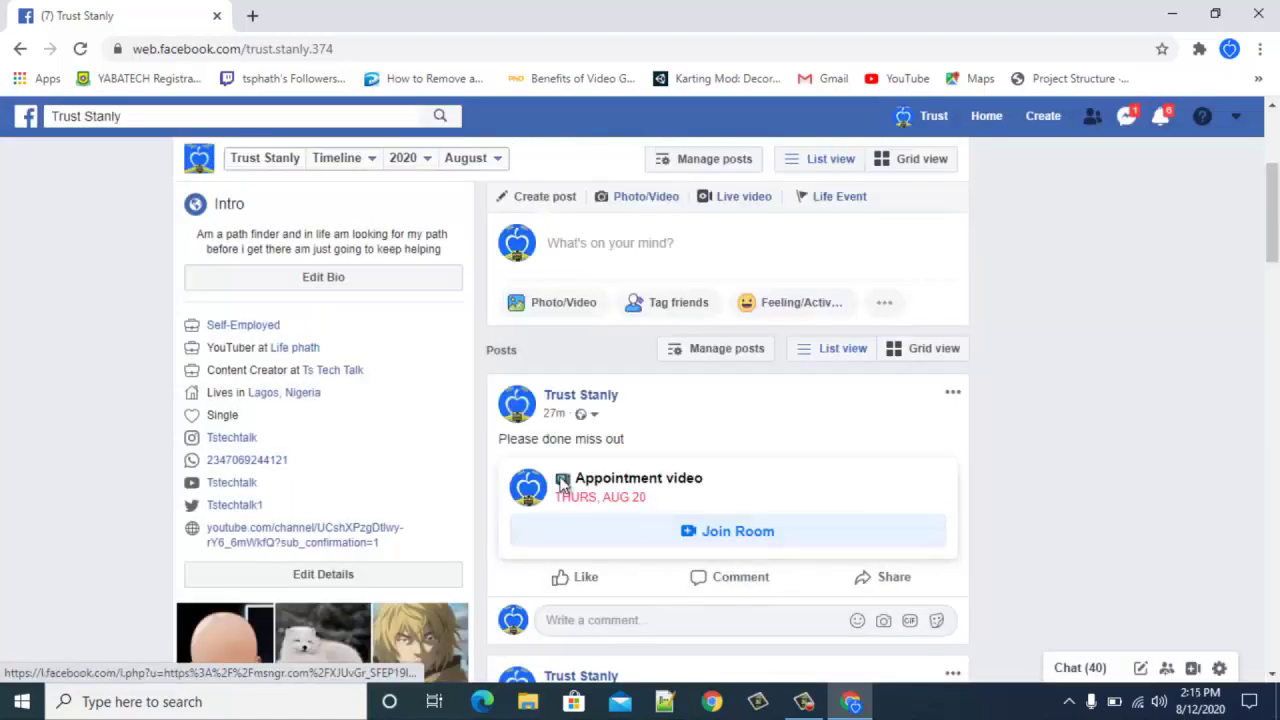
click(587, 413)
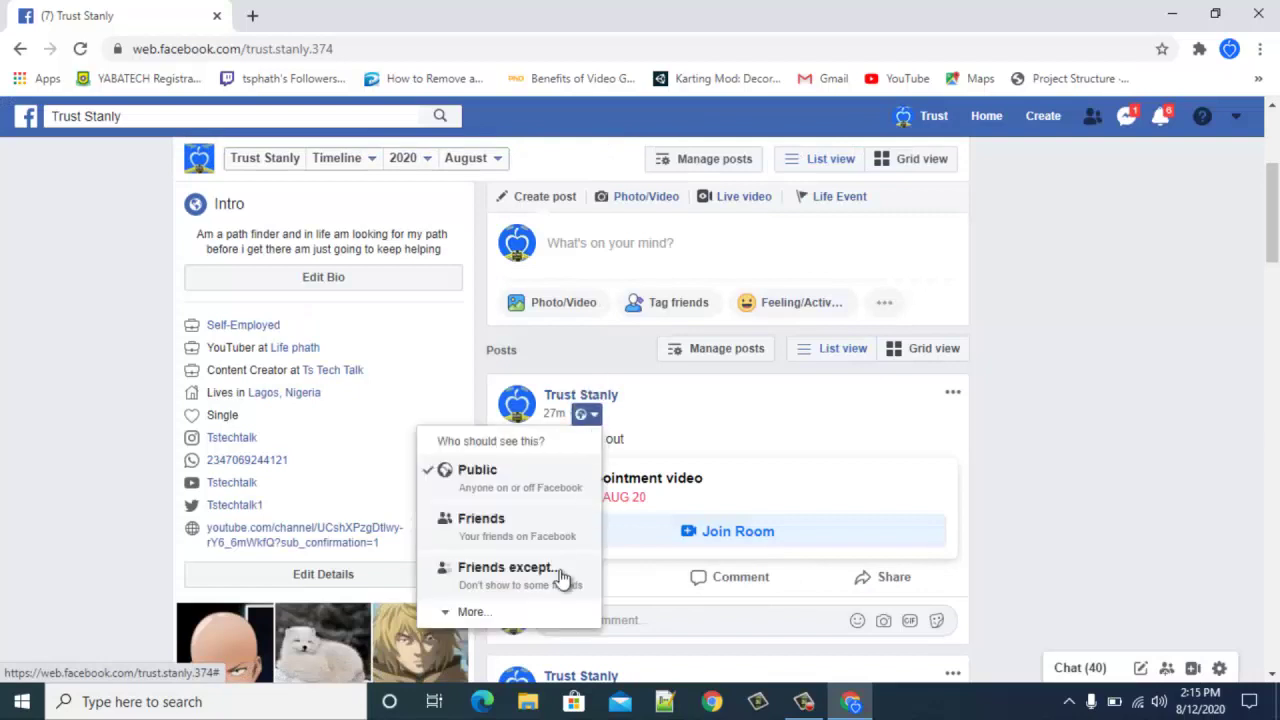
click(503, 613)
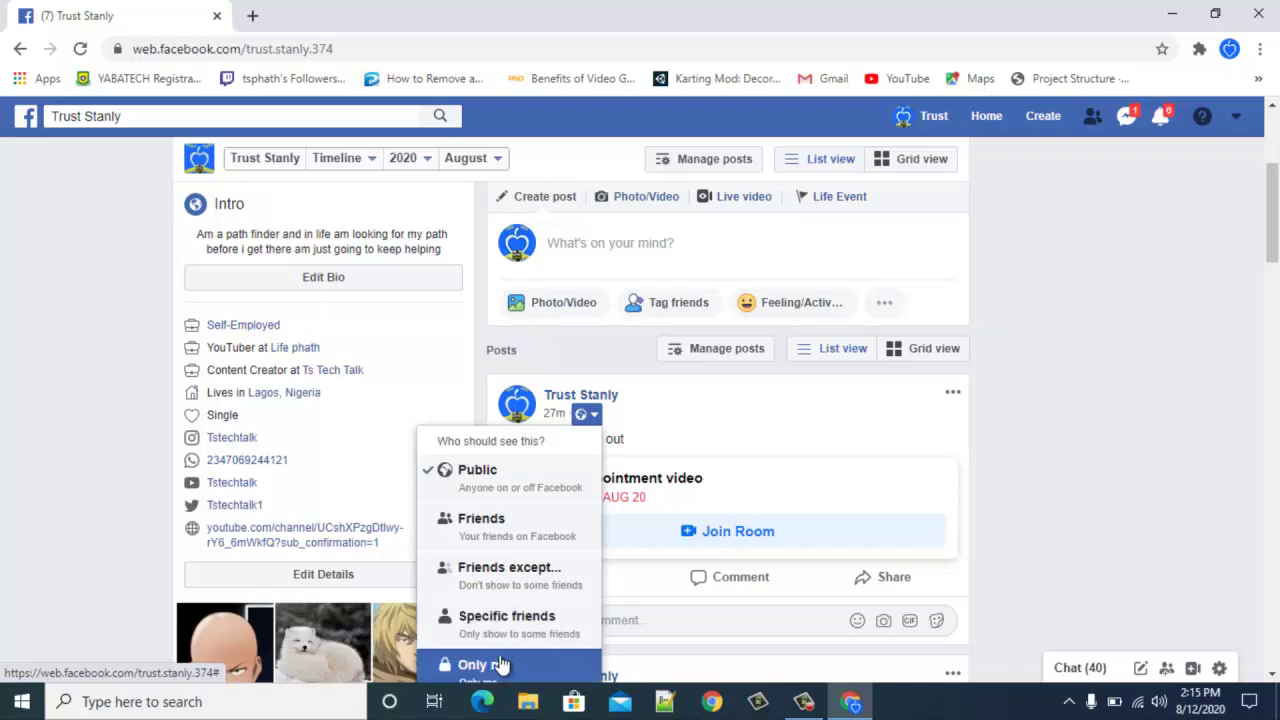
scroll(649, 516, down, 1)
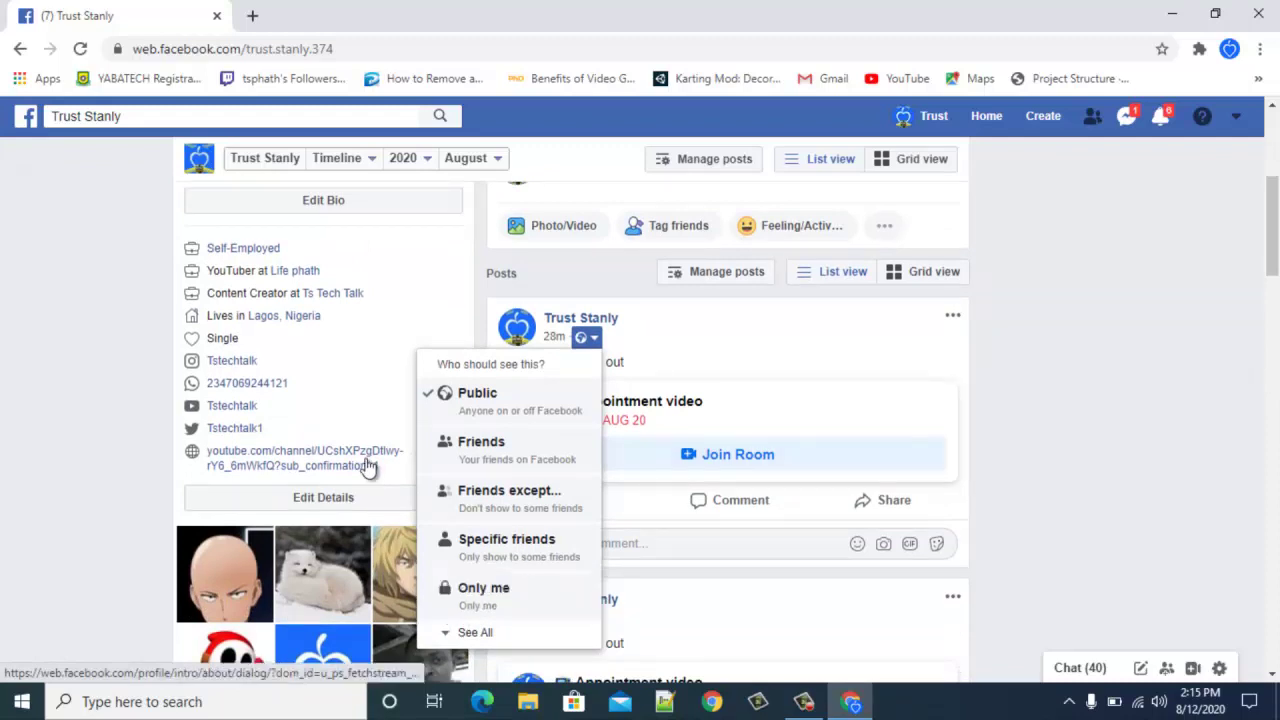
click(1211, 384)
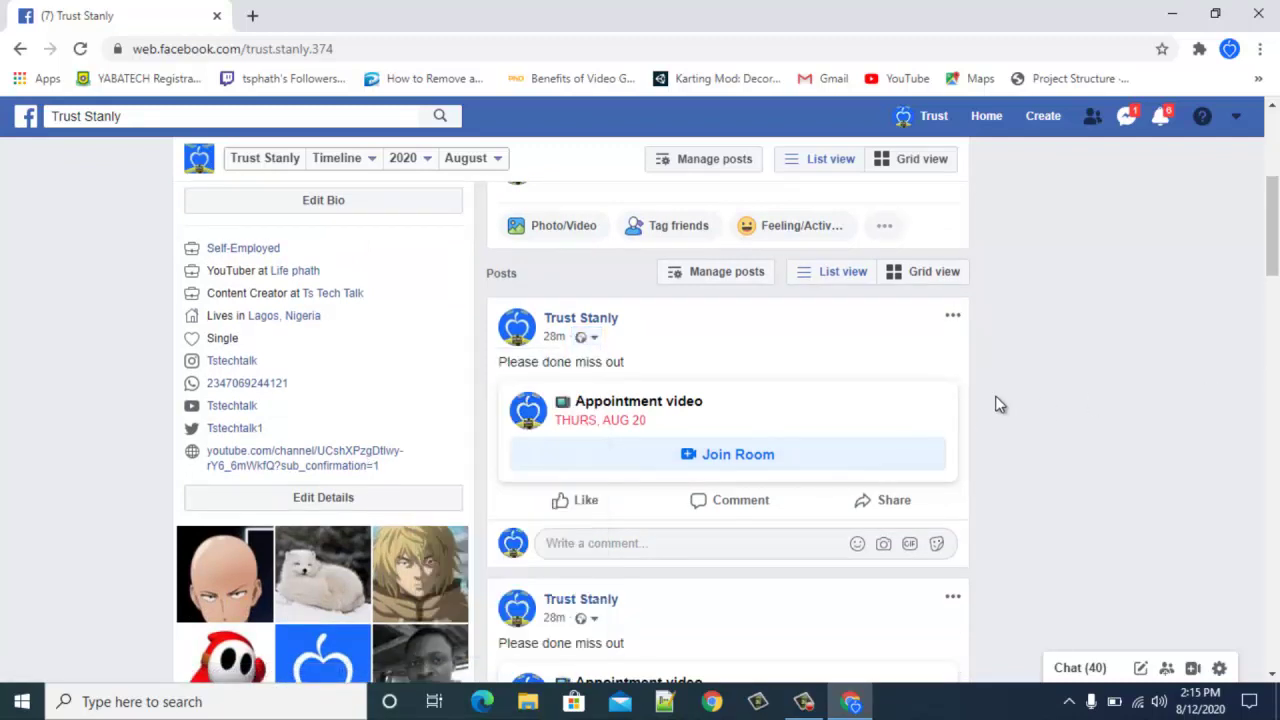